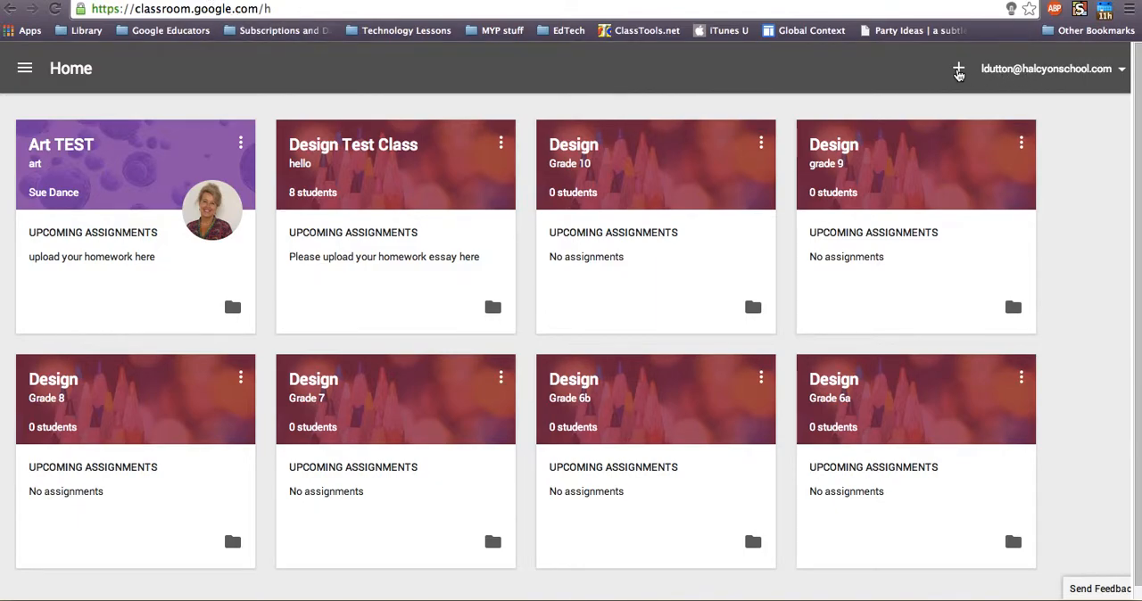
click(959, 70)
click(975, 100)
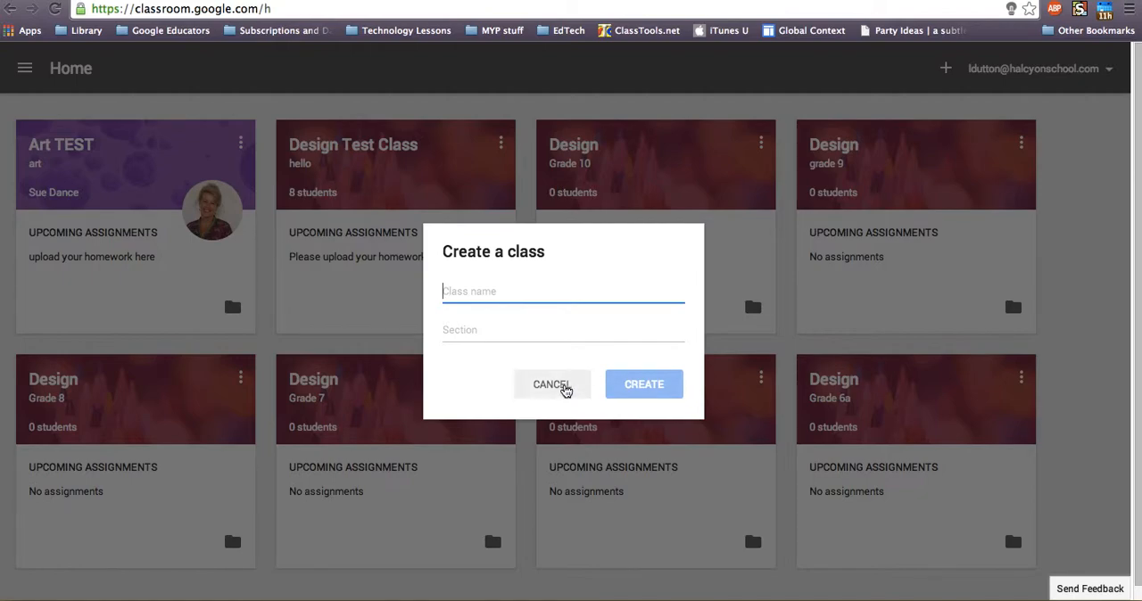
click(564, 390)
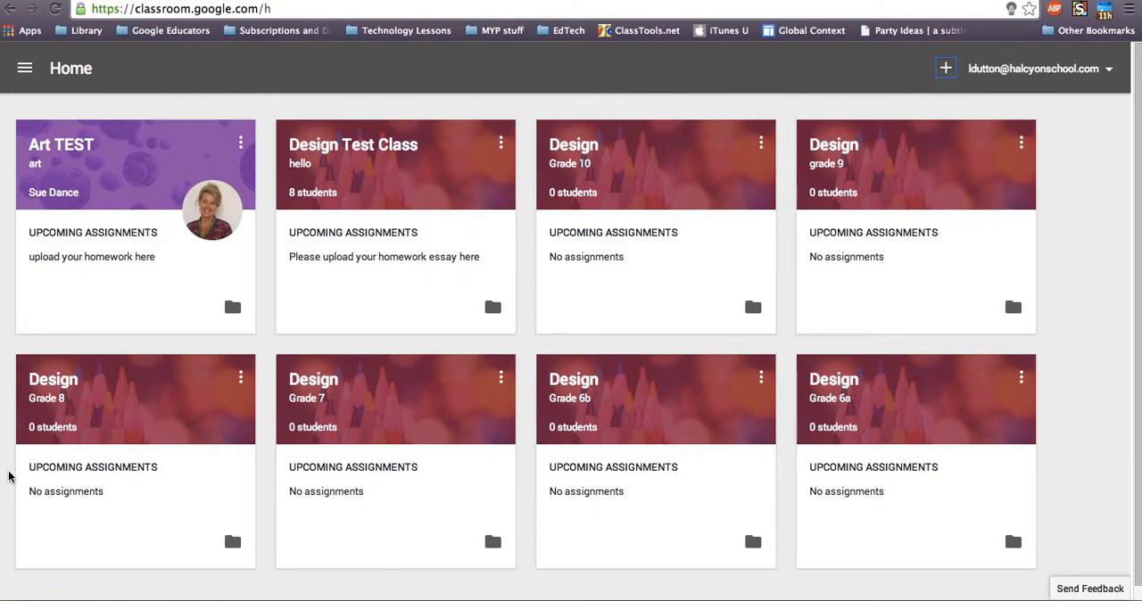
Open the Design Test Class, check the student invitation dialog without inviting anyone, and look through the student list
click(356, 149)
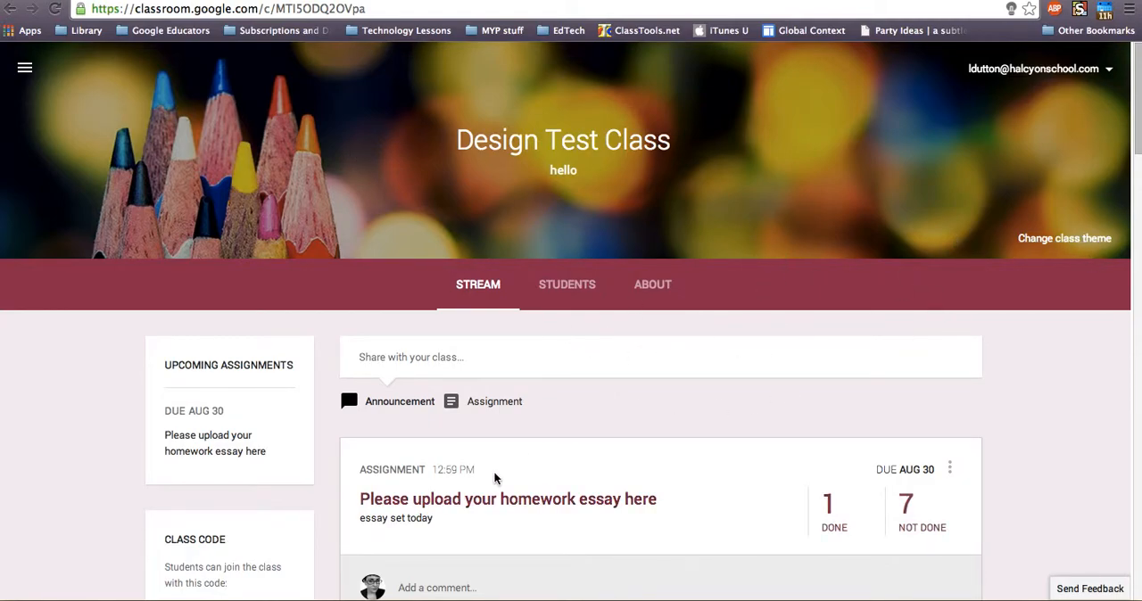
scroll(495, 479, down, 1)
click(547, 233)
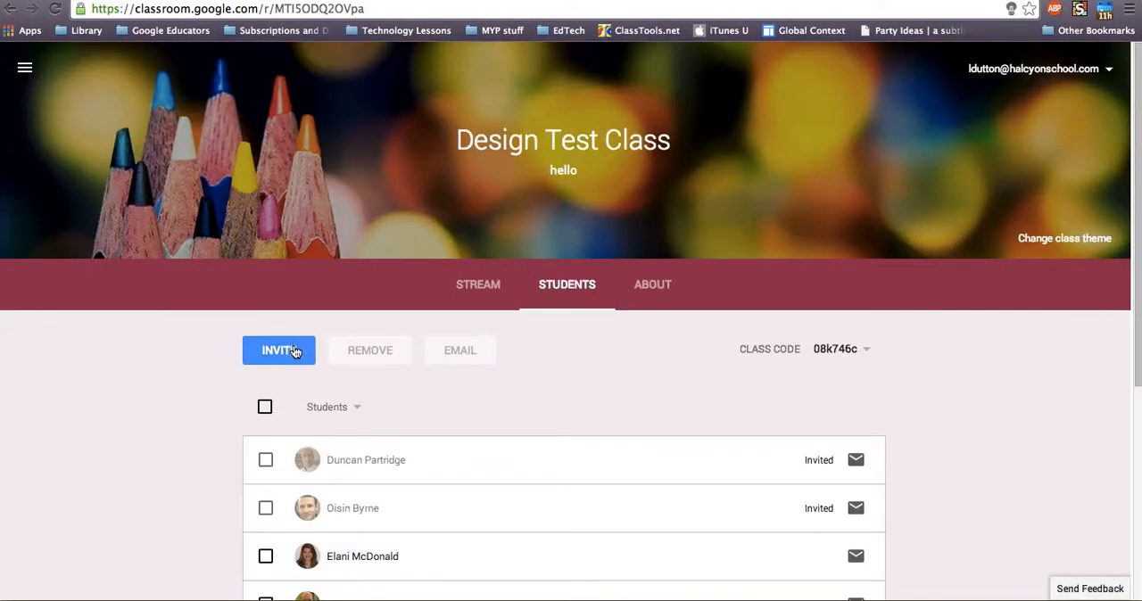
click(295, 352)
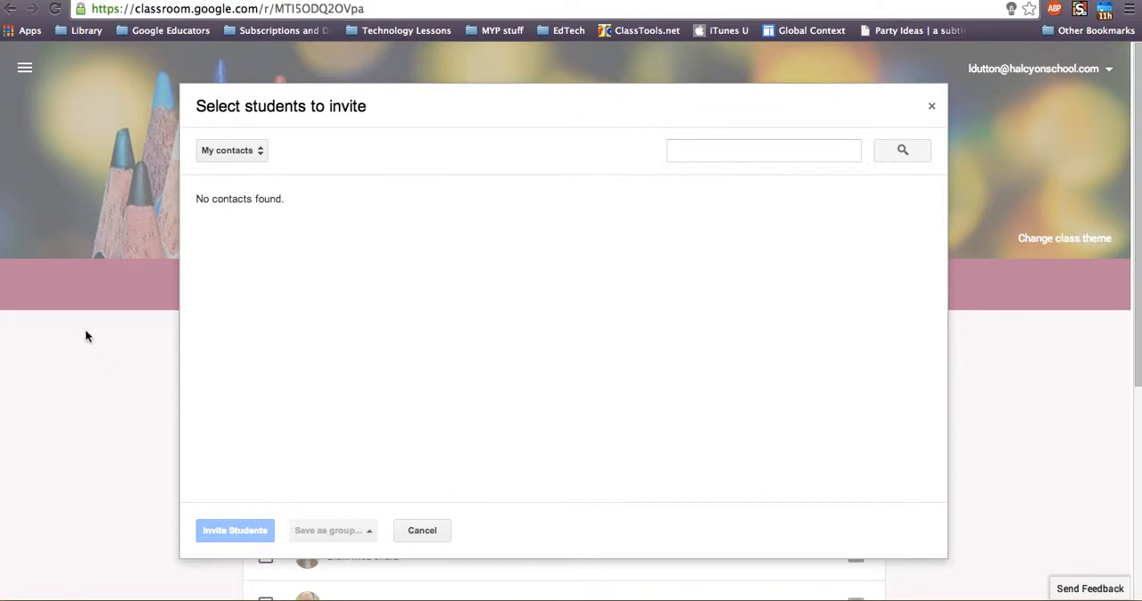
click(422, 531)
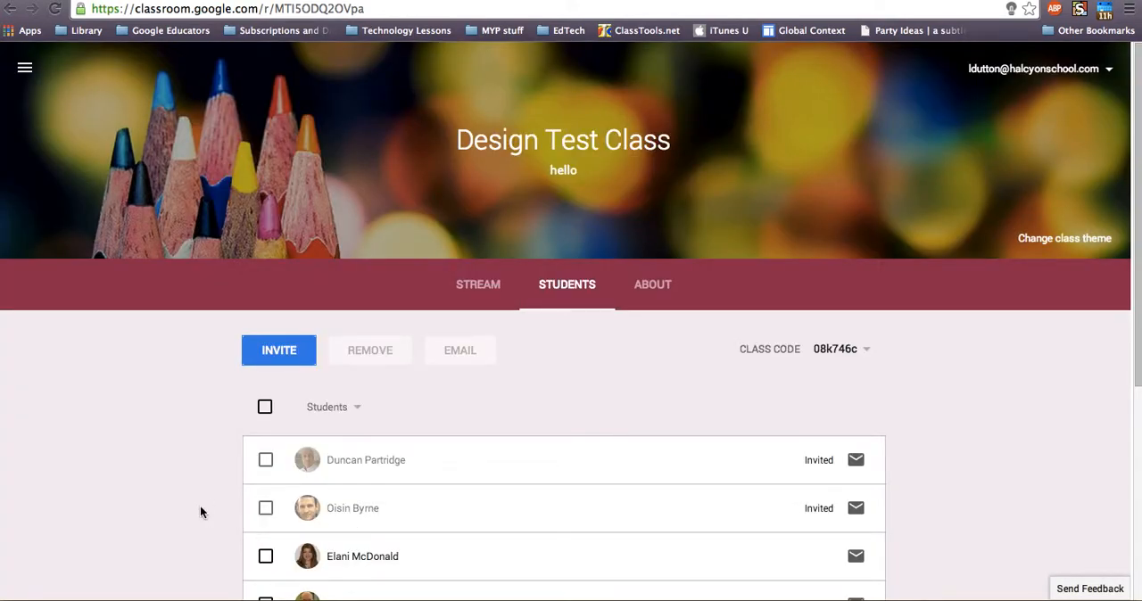
scroll(201, 512, down, 2)
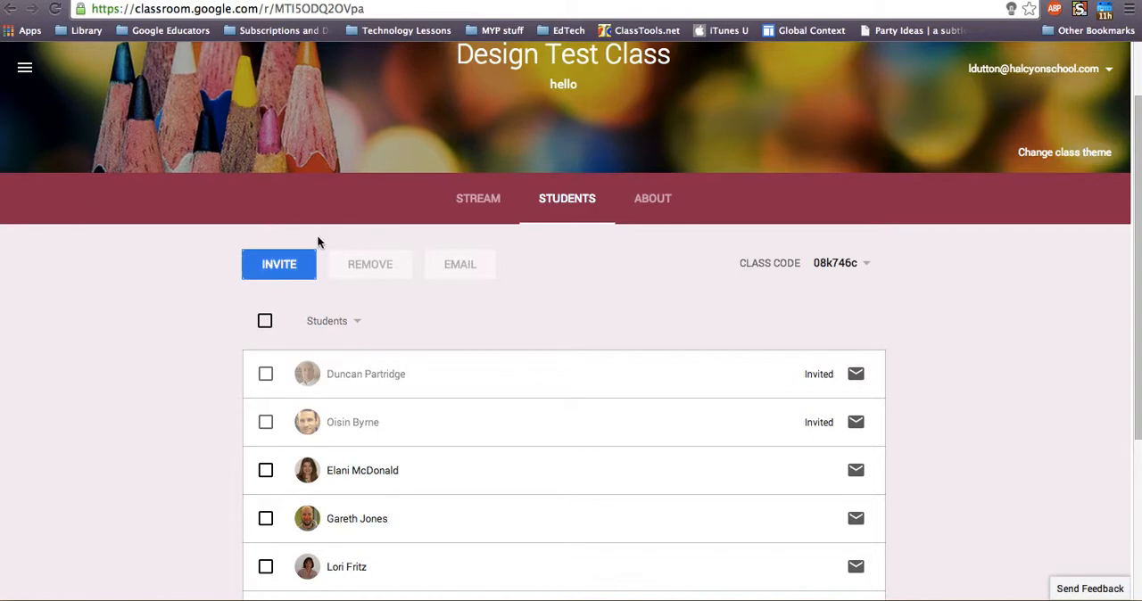
Review the description, room, teacher email and Drive folder details on the class's About page
click(476, 198)
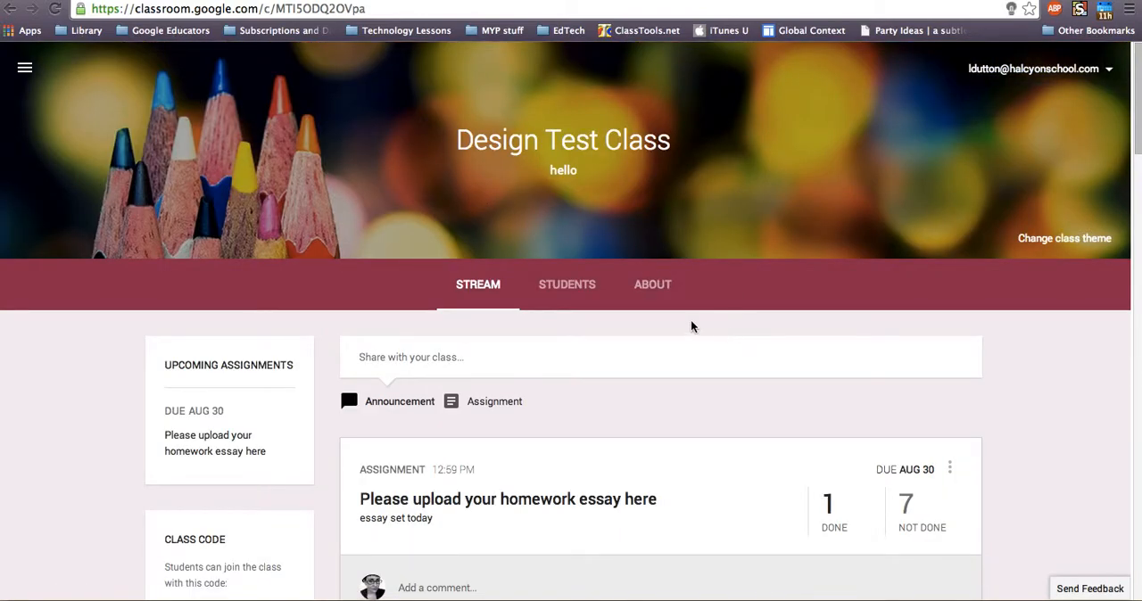
click(671, 303)
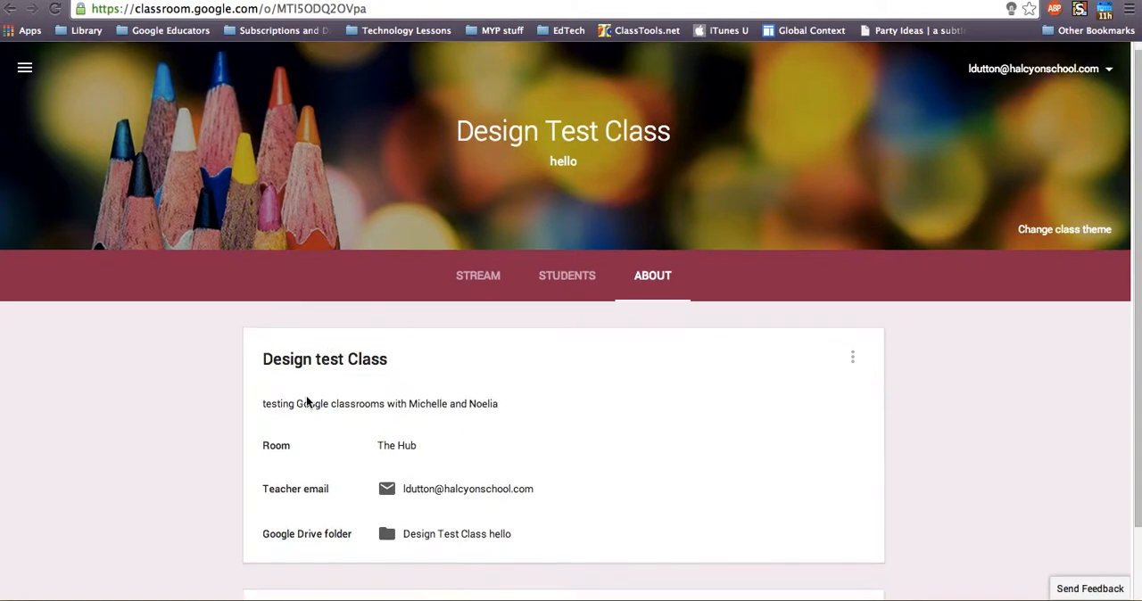
scroll(306, 402, down, 2)
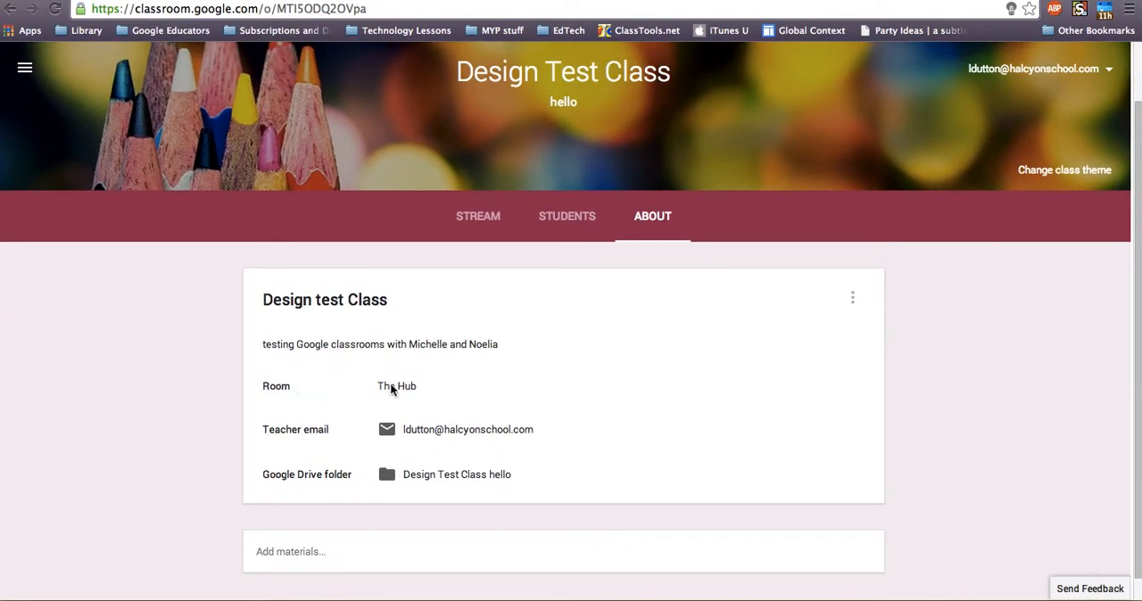
scroll(297, 455, down, 1)
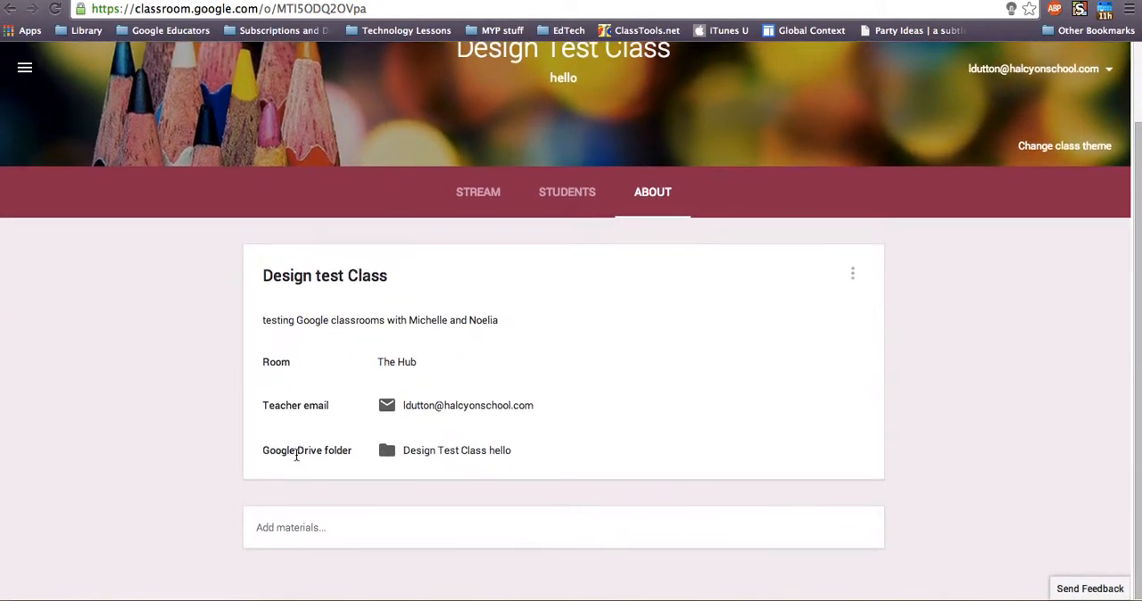
Post the announcement "Welcome to this class - I am enjoying this experiment" to the Design Test Class stream
click(507, 197)
scroll(275, 491, down, 2)
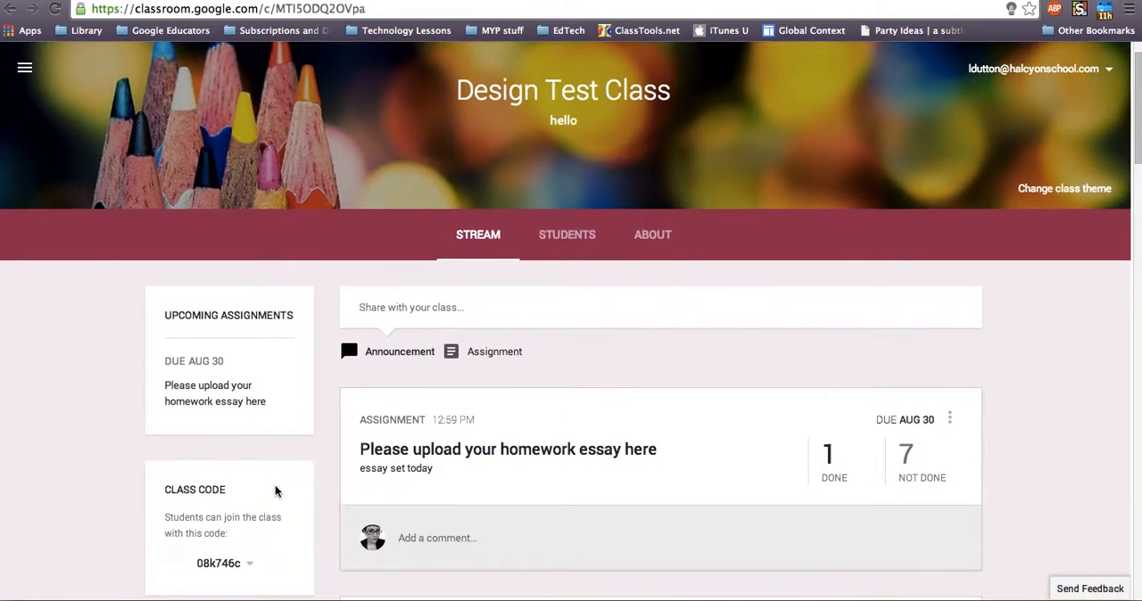
click(398, 300)
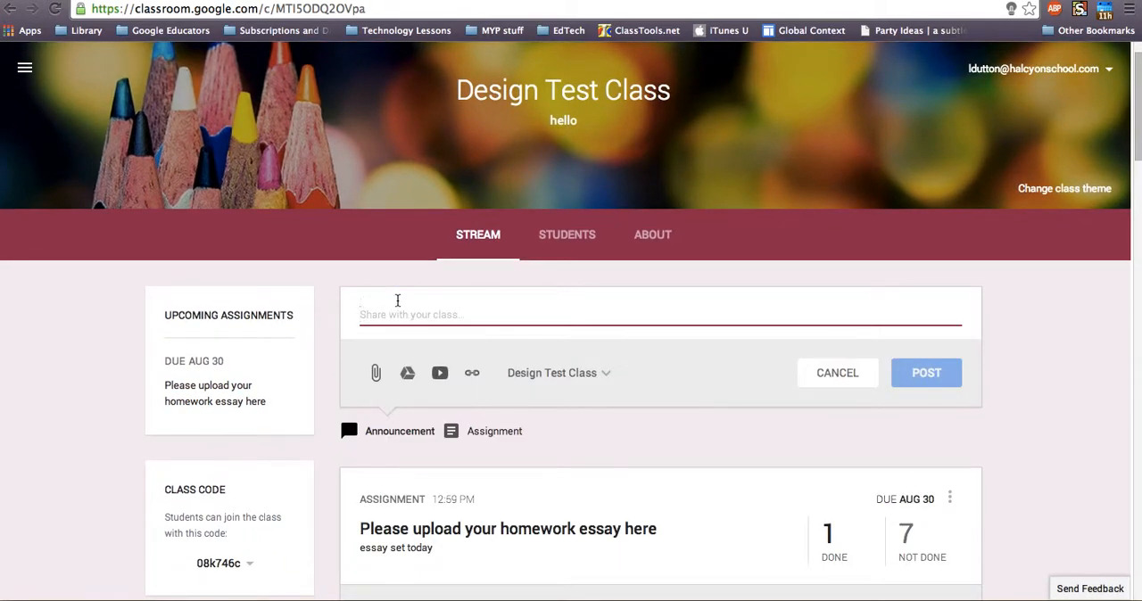
text(Welcome to t)
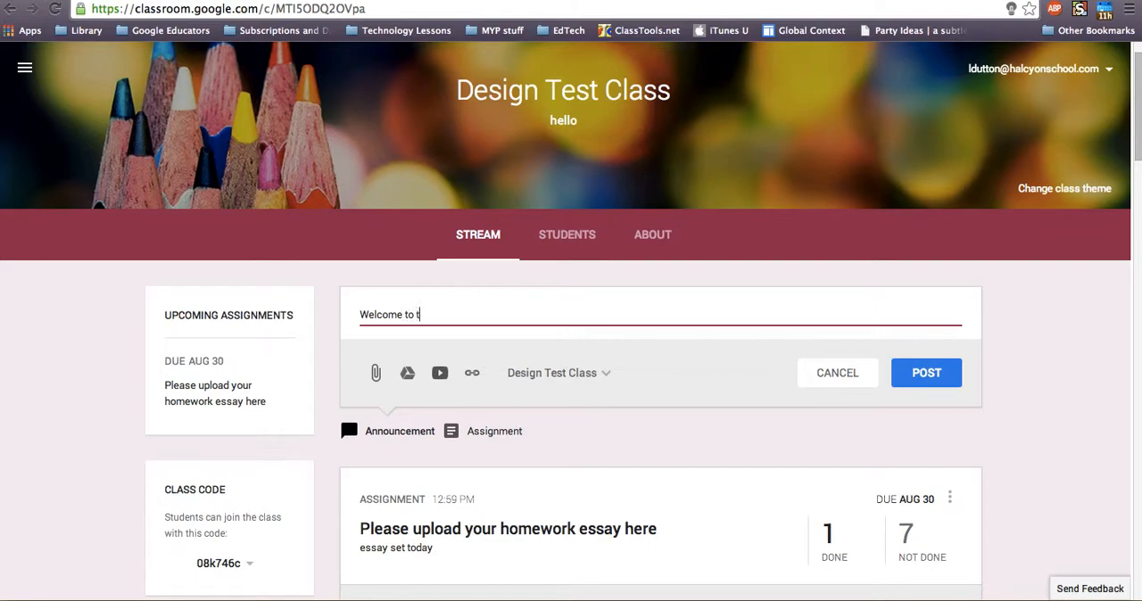
text(his class - I am enjoying this e)
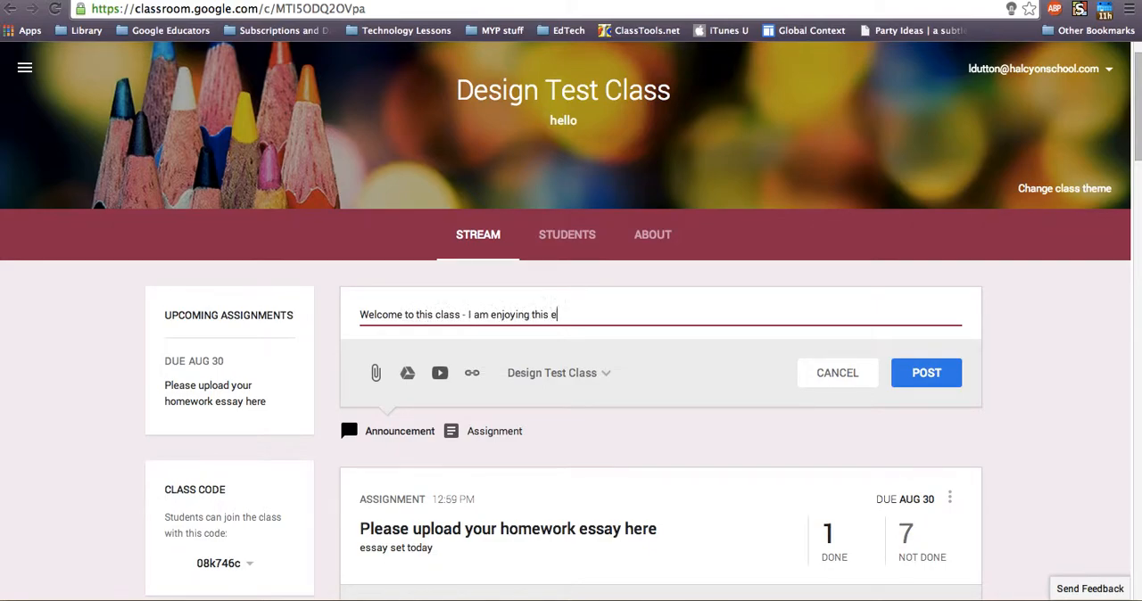
text(xperiment)
click(567, 373)
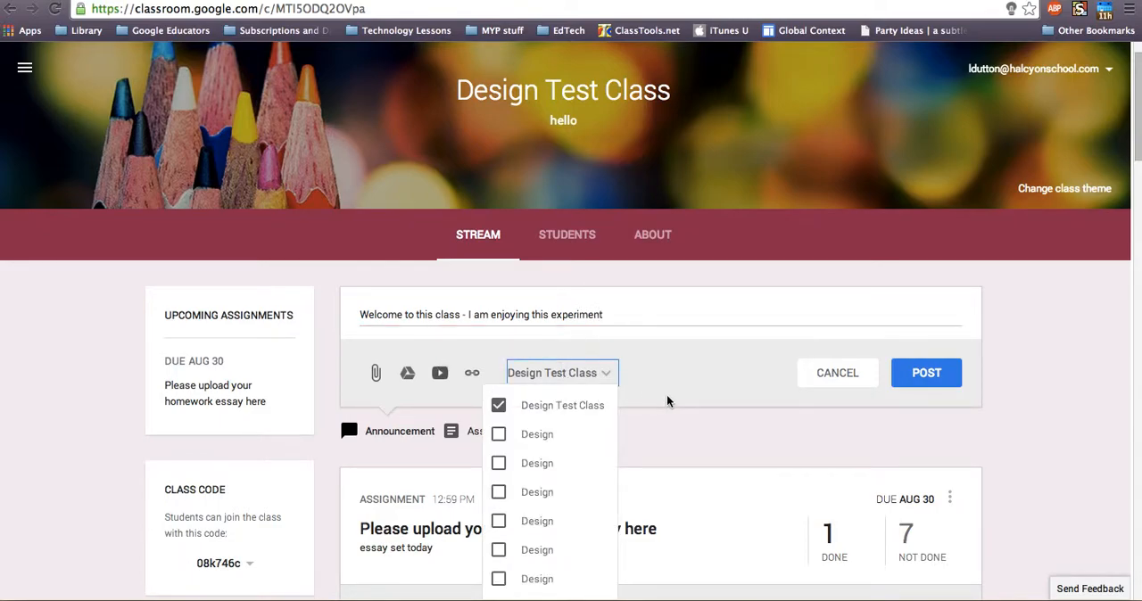
click(900, 380)
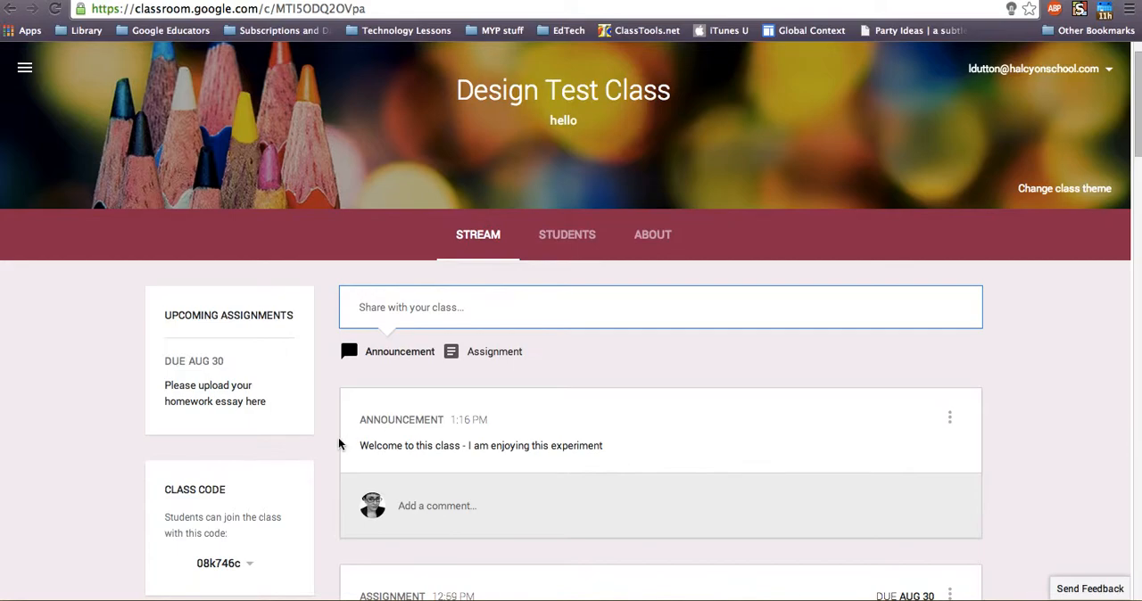
Create and assign an assignment titled "Please upload homework one" with the description "upload" for the Design Test Class
click(486, 358)
text(Please upload )
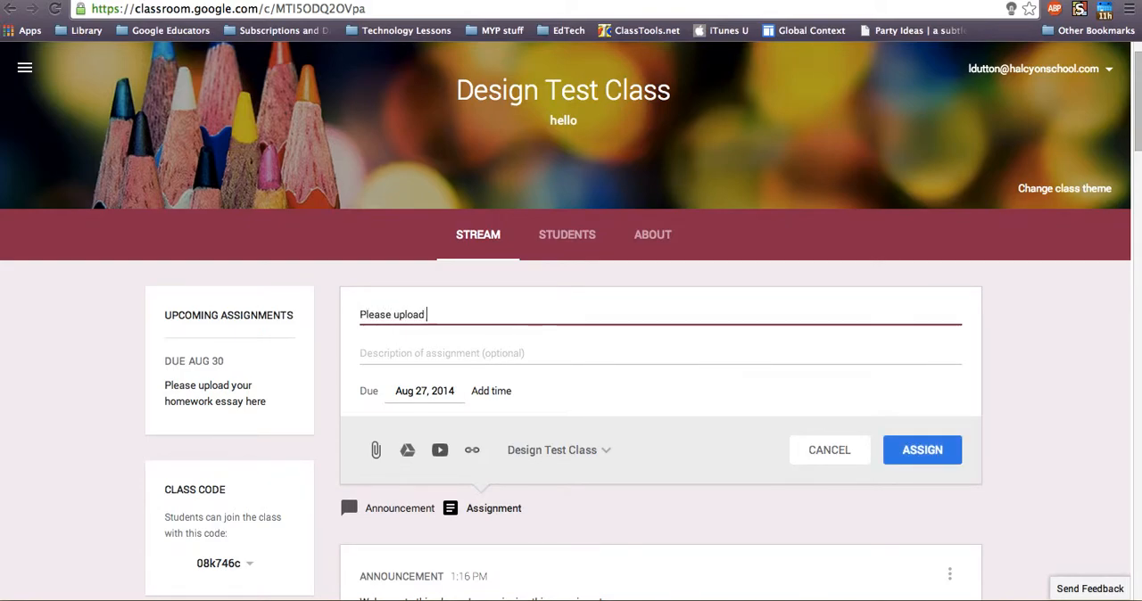
text(homework one)
click(500, 356)
text(upload)
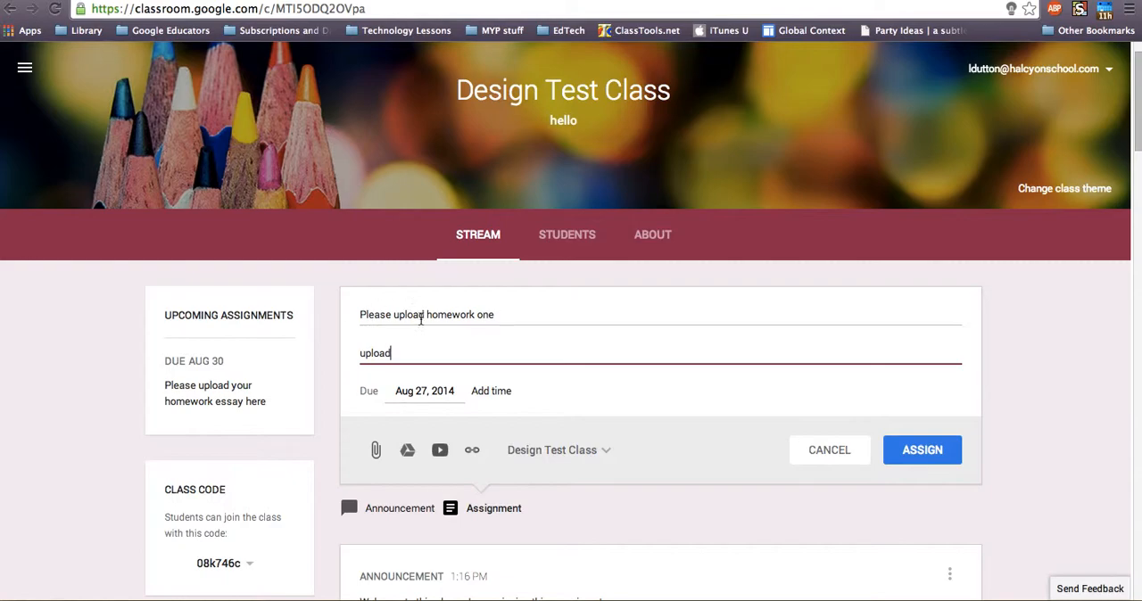
click(893, 450)
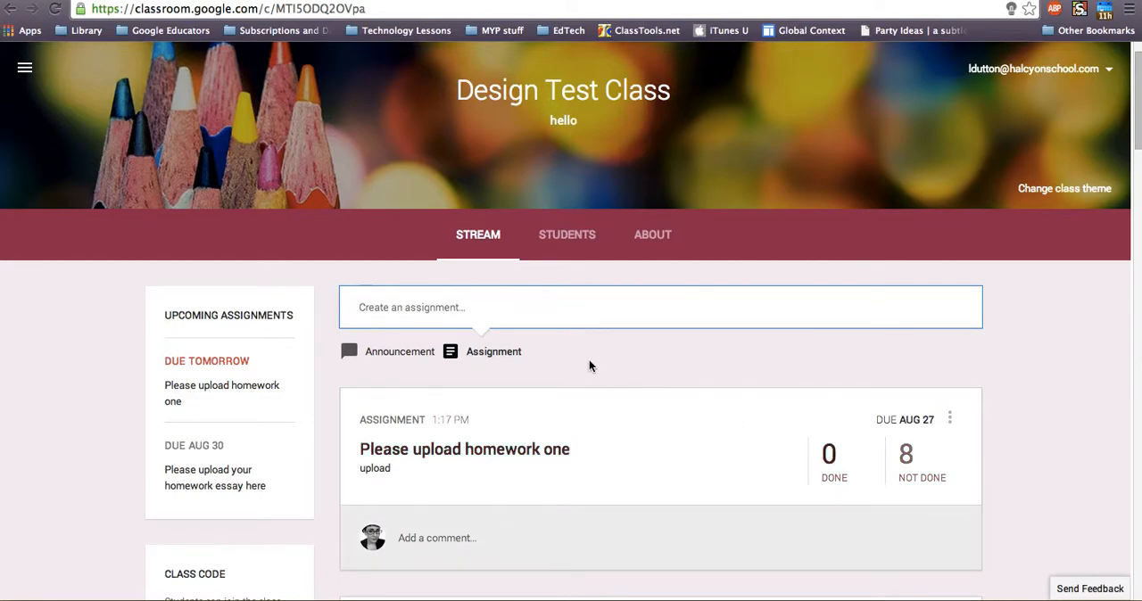
Open the homework document submitted for the "Please upload homework one" assignment and check its sharing settings
scroll(773, 401, down, 1)
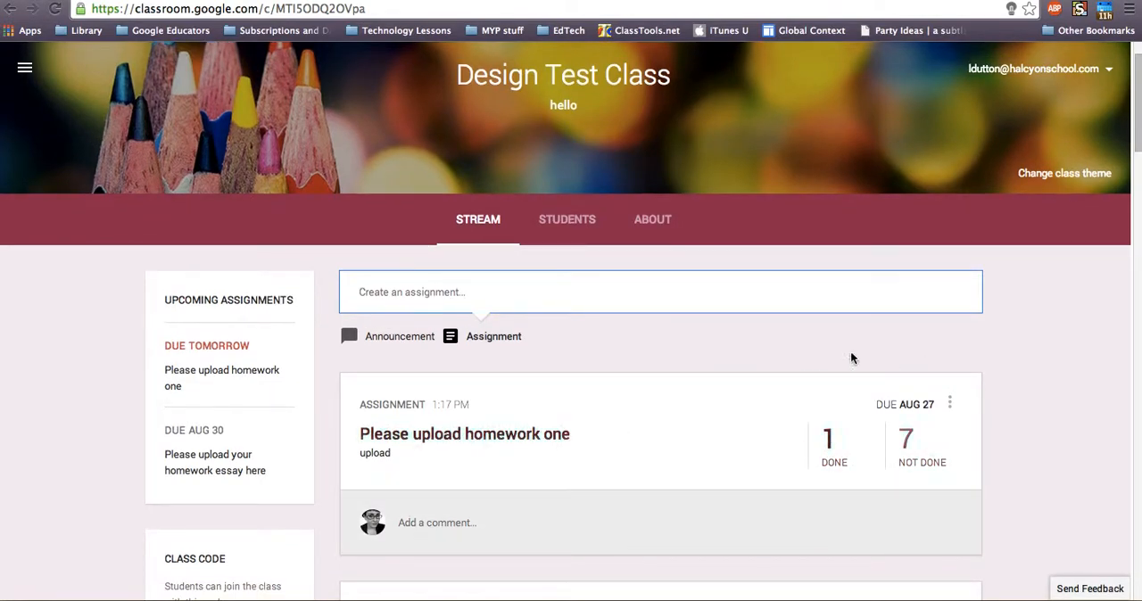
click(829, 441)
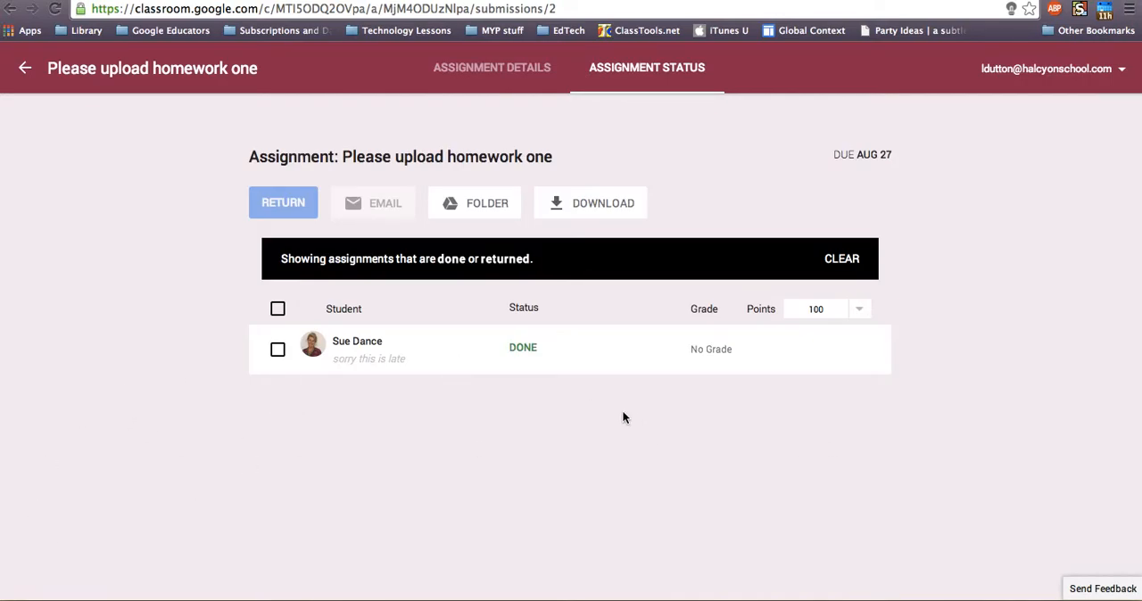
click(363, 344)
click(340, 413)
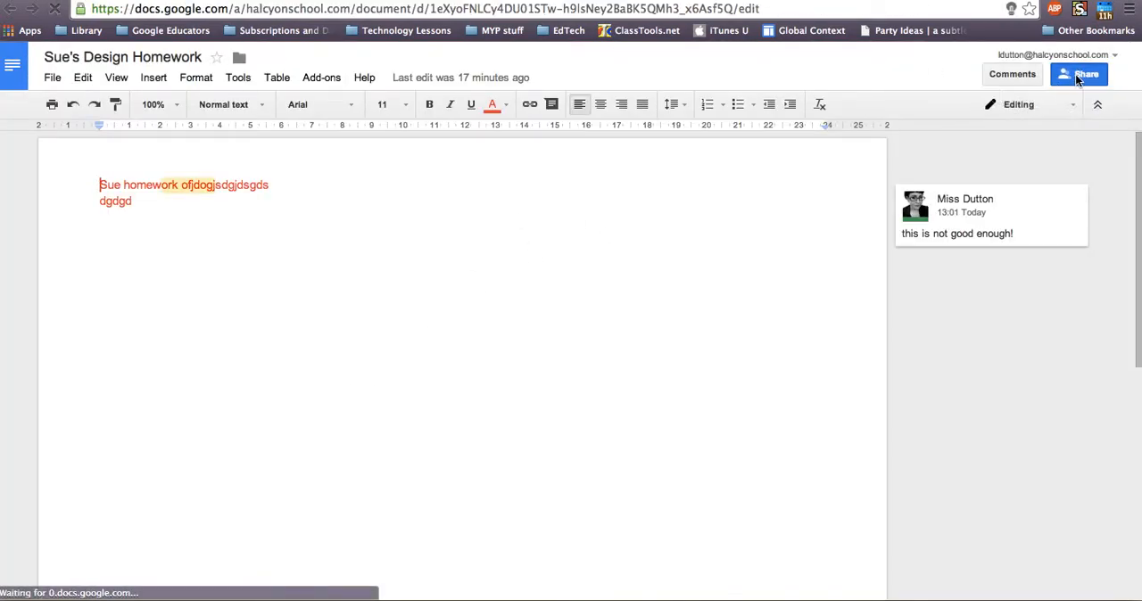
click(1079, 75)
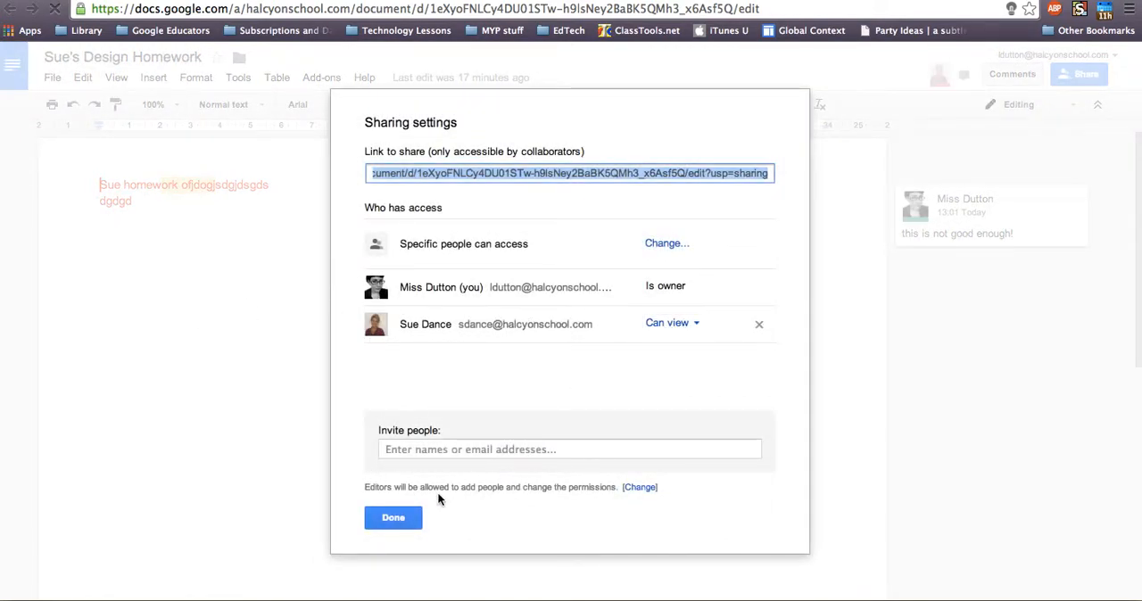
click(391, 518)
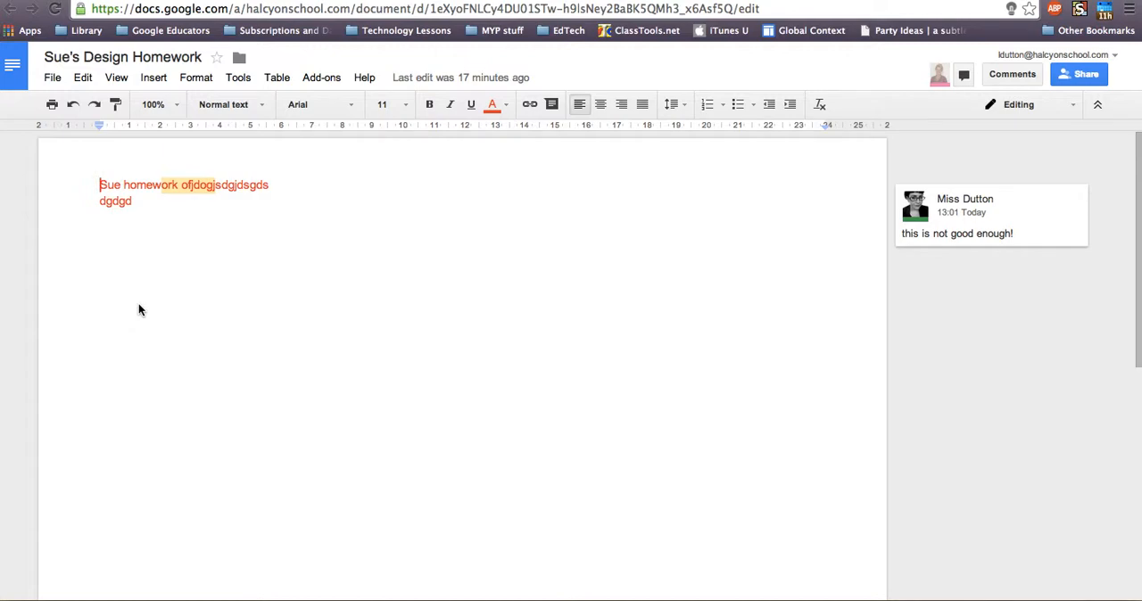
Replace the end of the student's document text with "fssgsdgg" and return to the assignment's submissions
drag(148, 202, 137, 186)
text(fssgsdgg)
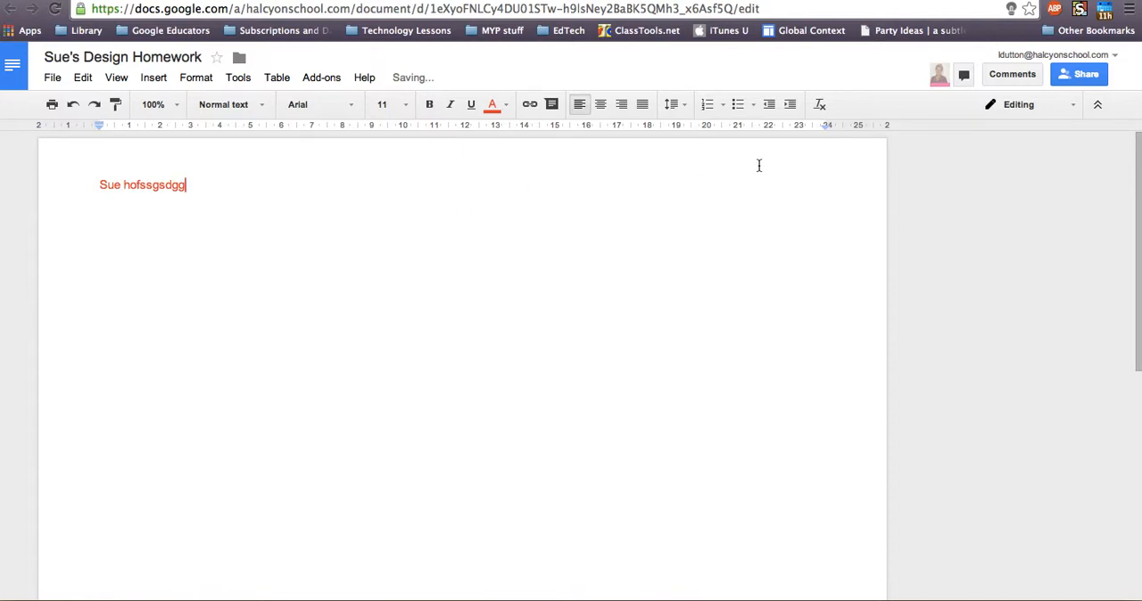
click(1008, 0)
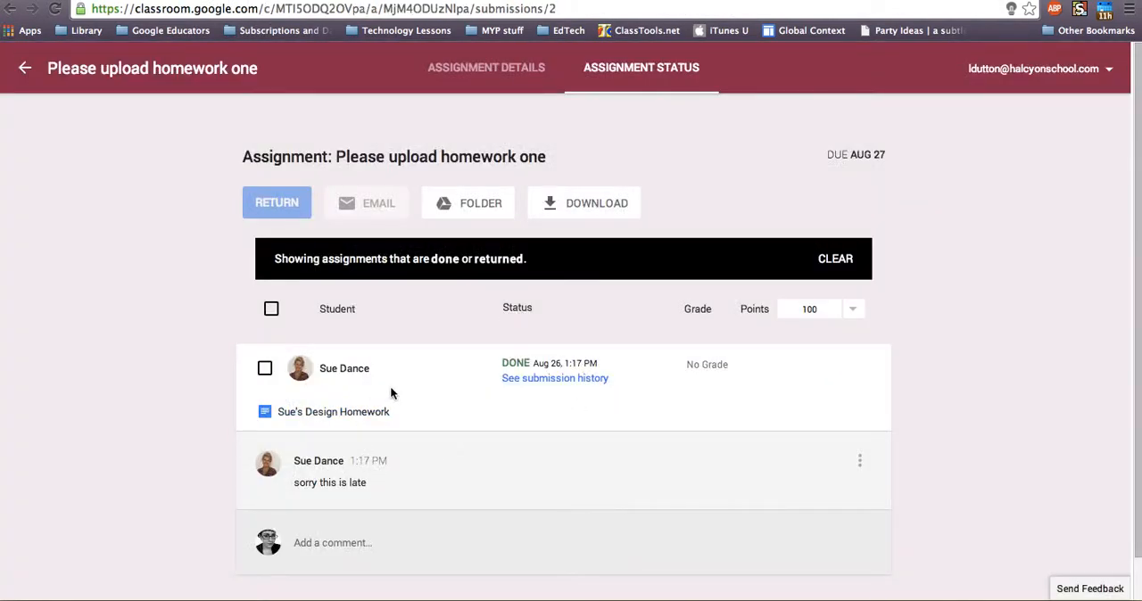
Set the assignment's point value to 7 and give the student's submission a grade of 4
click(806, 308)
double_click(806, 308)
text(7)
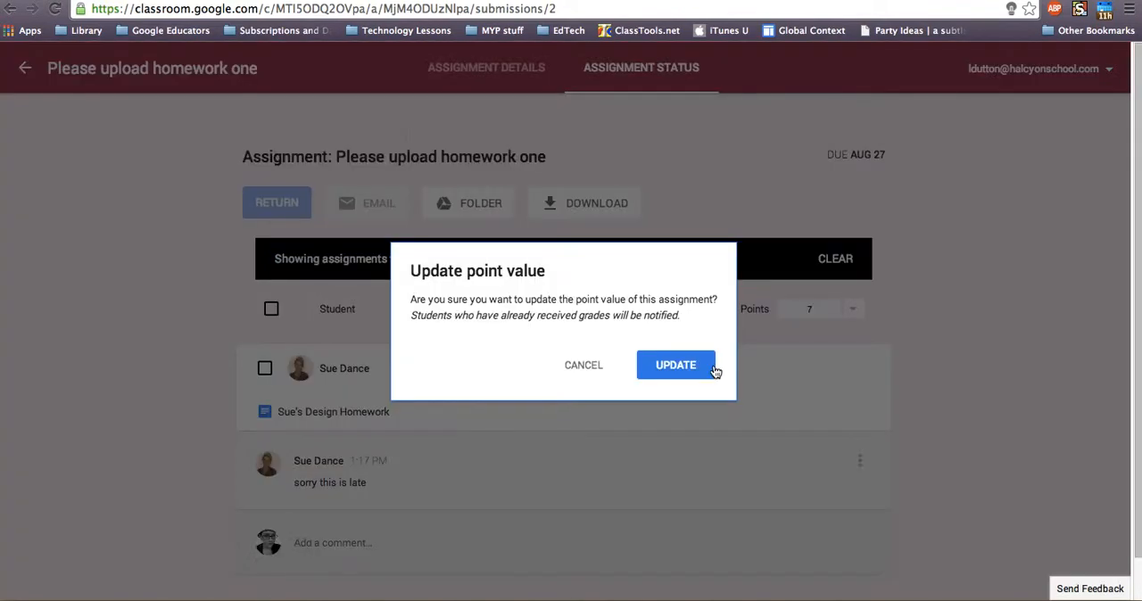
click(714, 365)
click(660, 368)
click(713, 367)
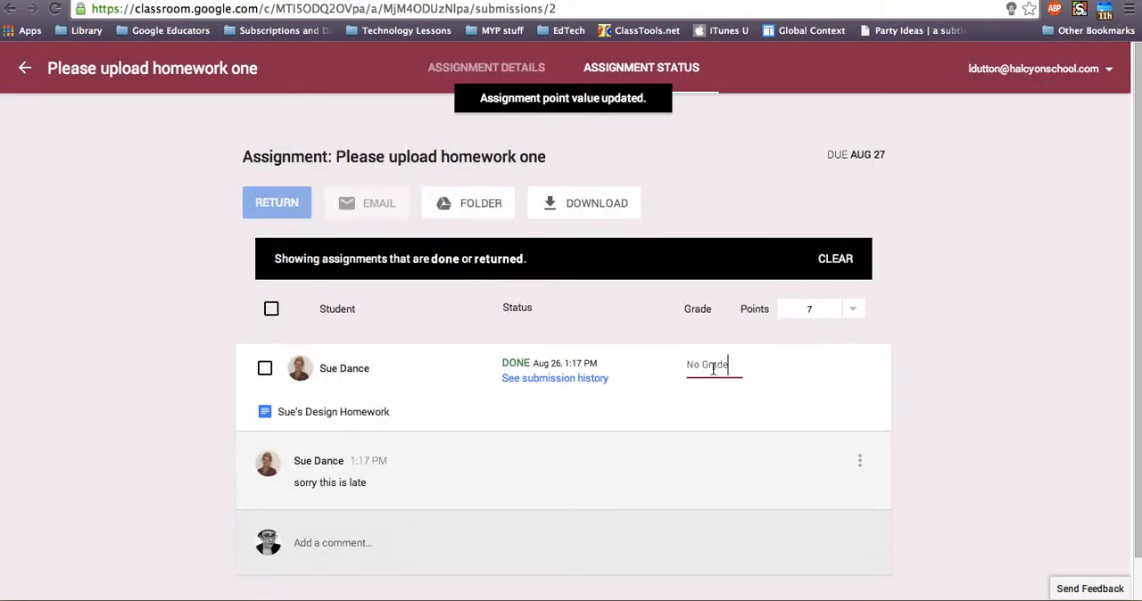
text(4)
click(683, 410)
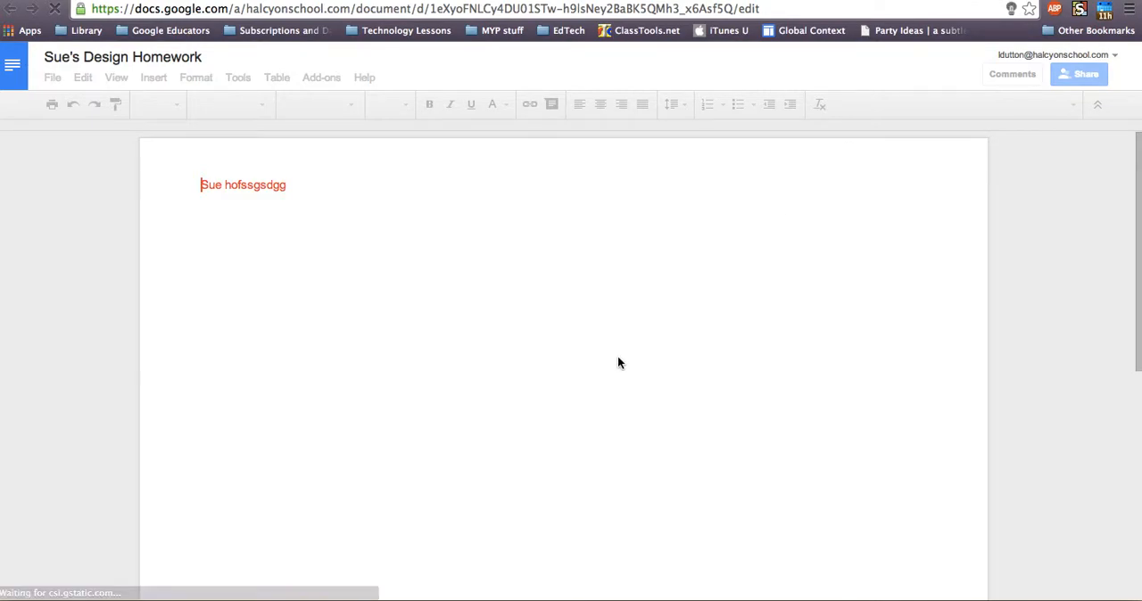
Close the homework document and return the graded submission to the student
key(super+w)
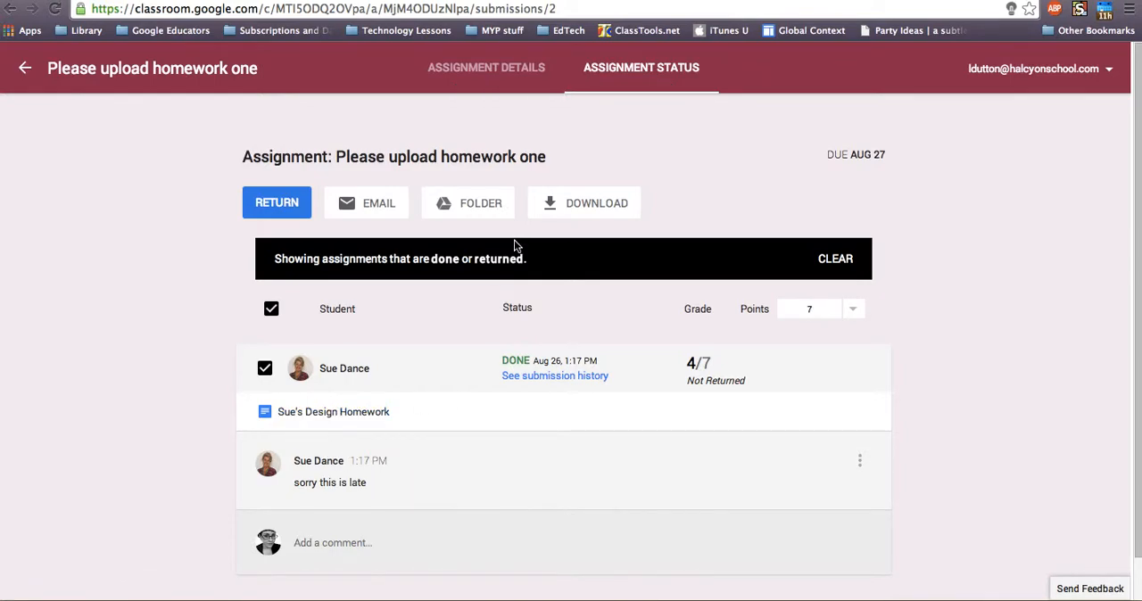
click(263, 205)
click(776, 427)
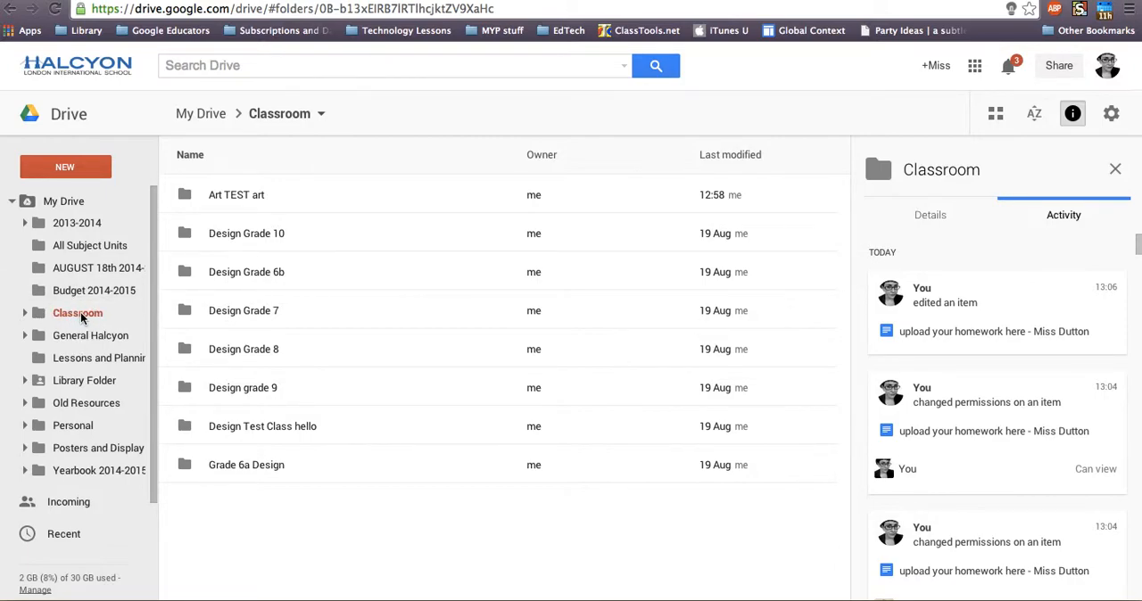
In Google Drive, browse the Classroom folder to Design Test Class hello and select the "Please upload homework one" folder
click(25, 313)
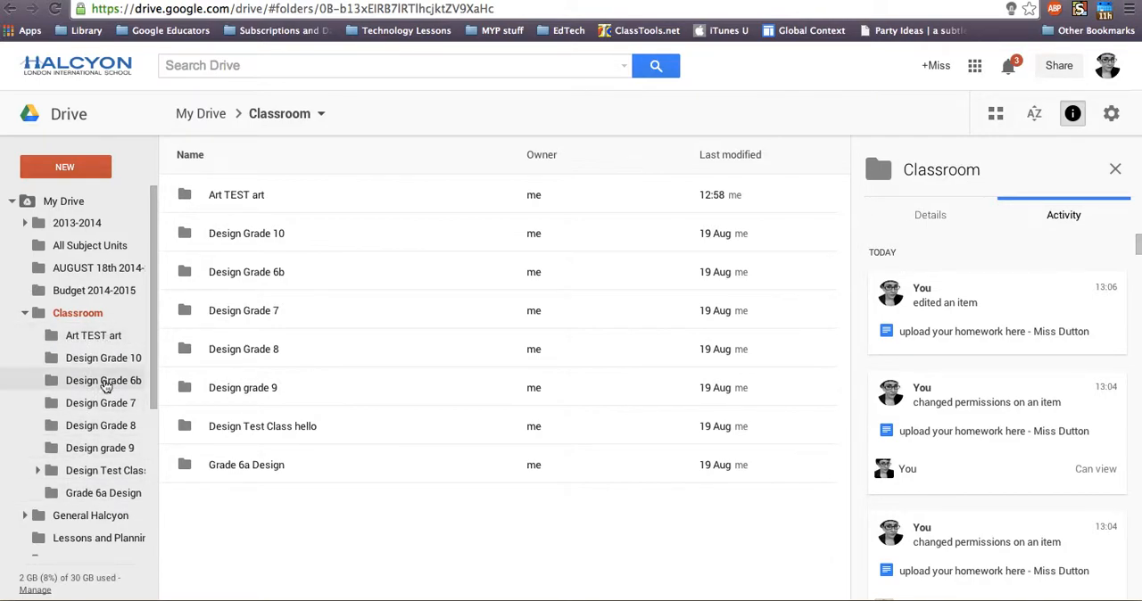
click(85, 471)
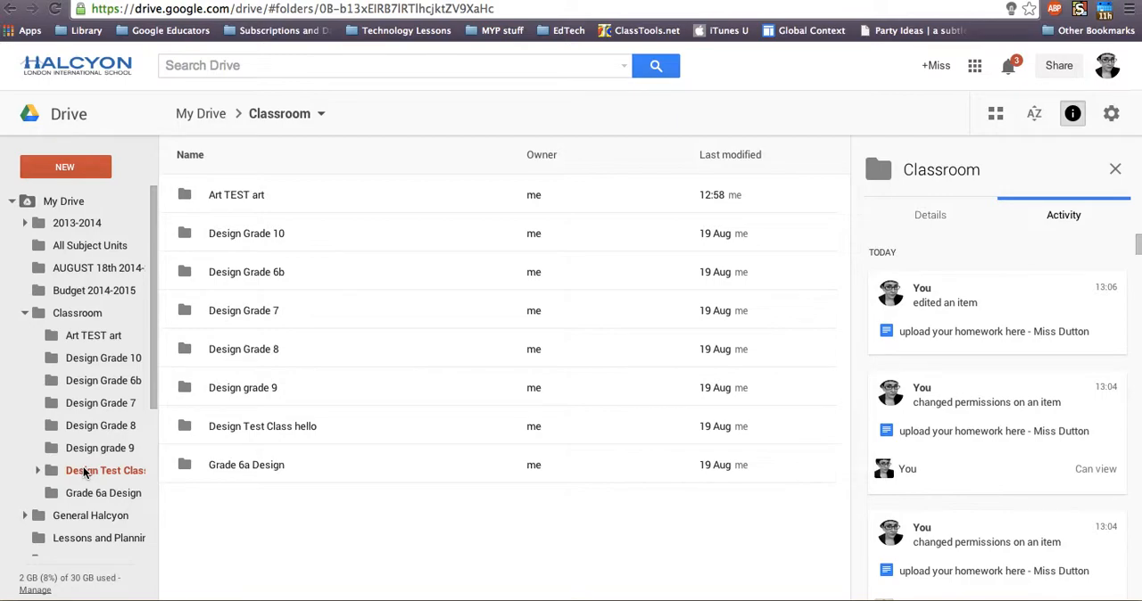
click(37, 470)
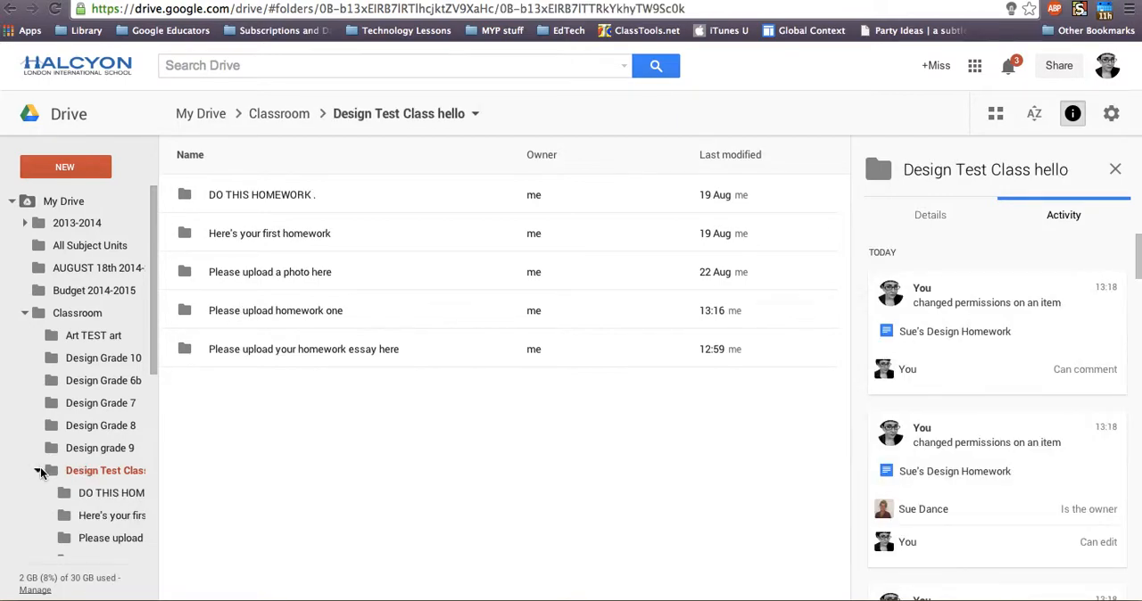
click(268, 314)
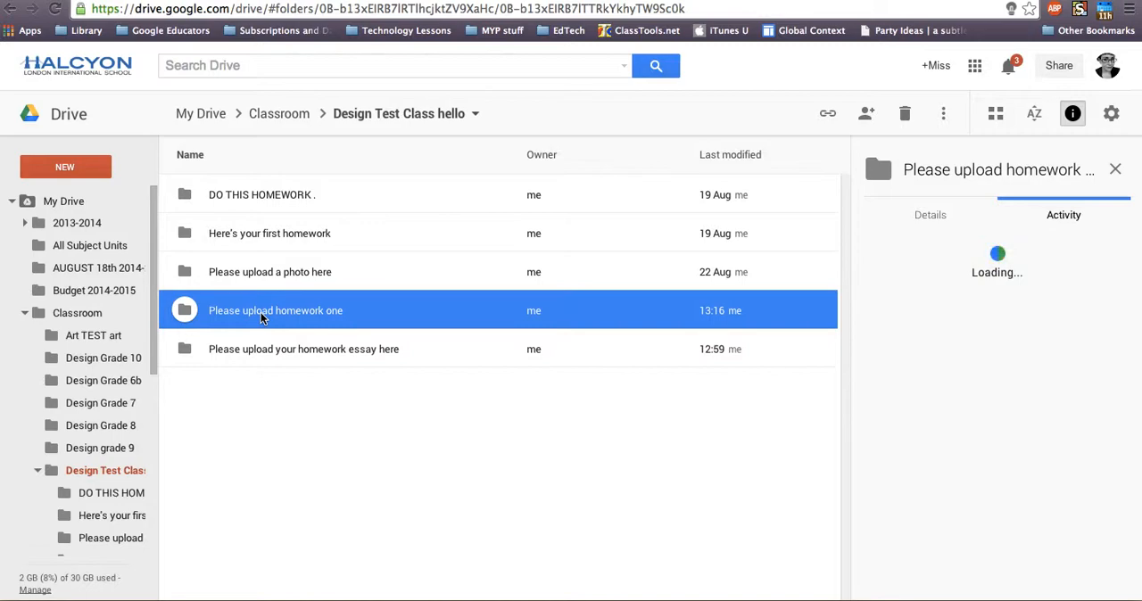
Open the student's homework document from the "Please upload homework one" folder and check its sharing settings
double_click(288, 314)
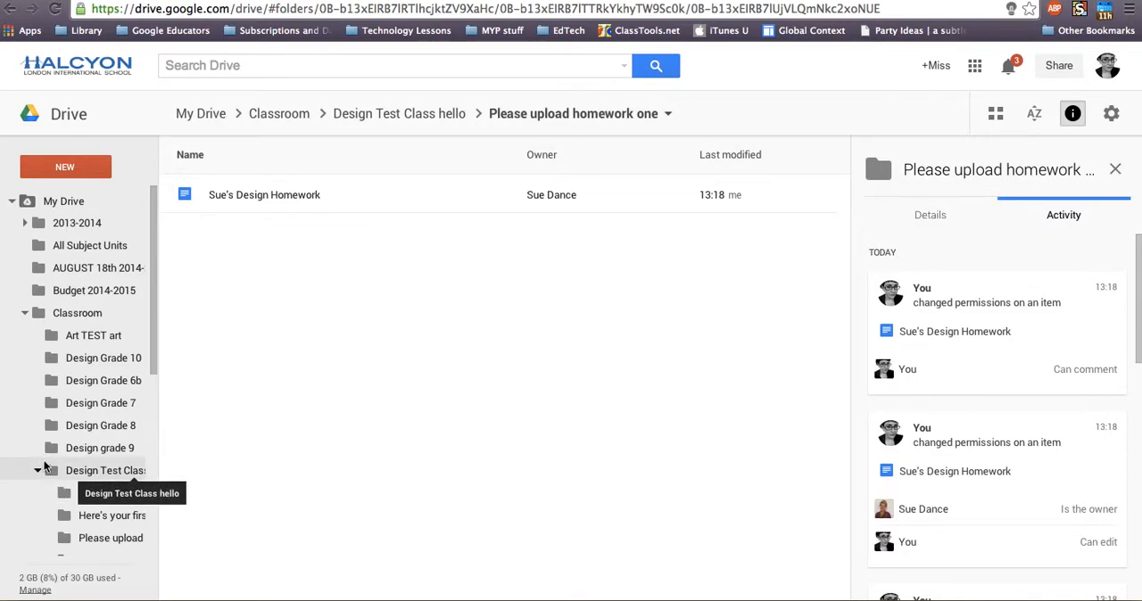
double_click(276, 197)
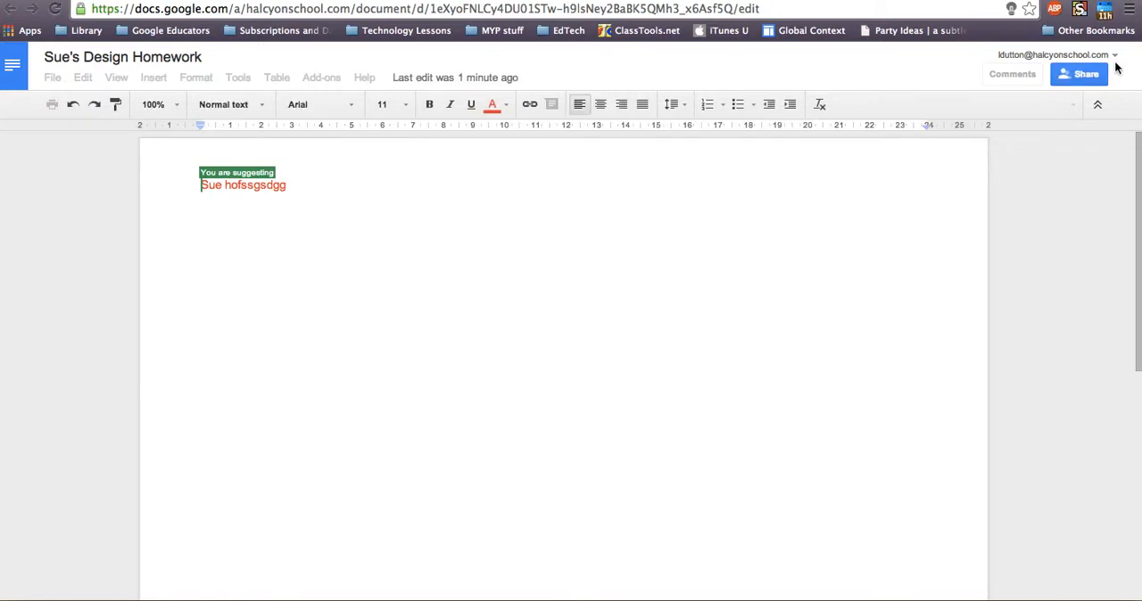
click(1085, 76)
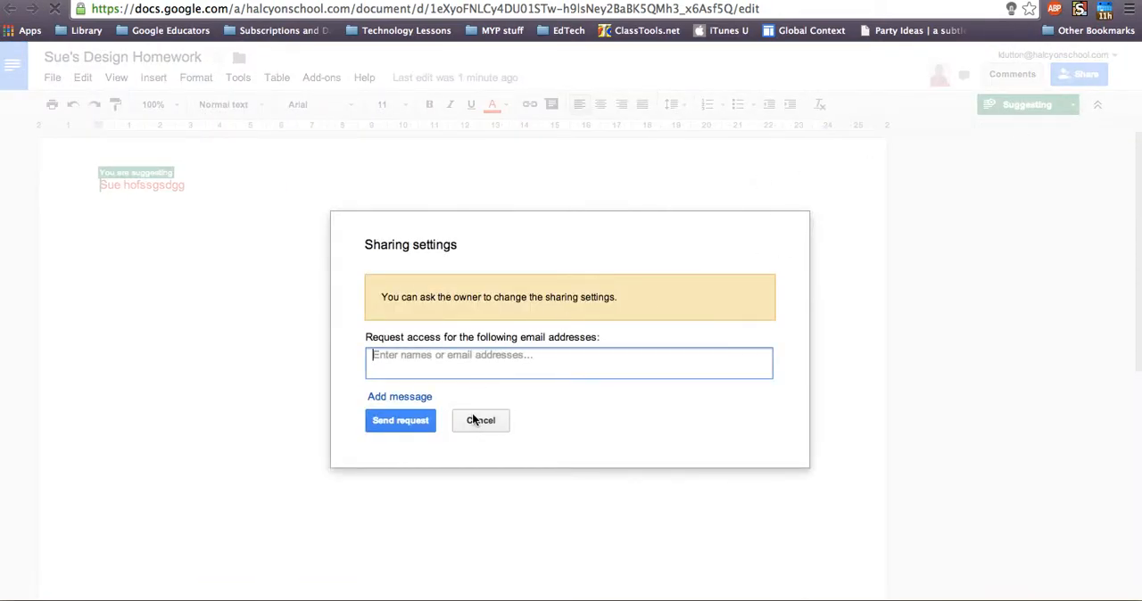
click(480, 419)
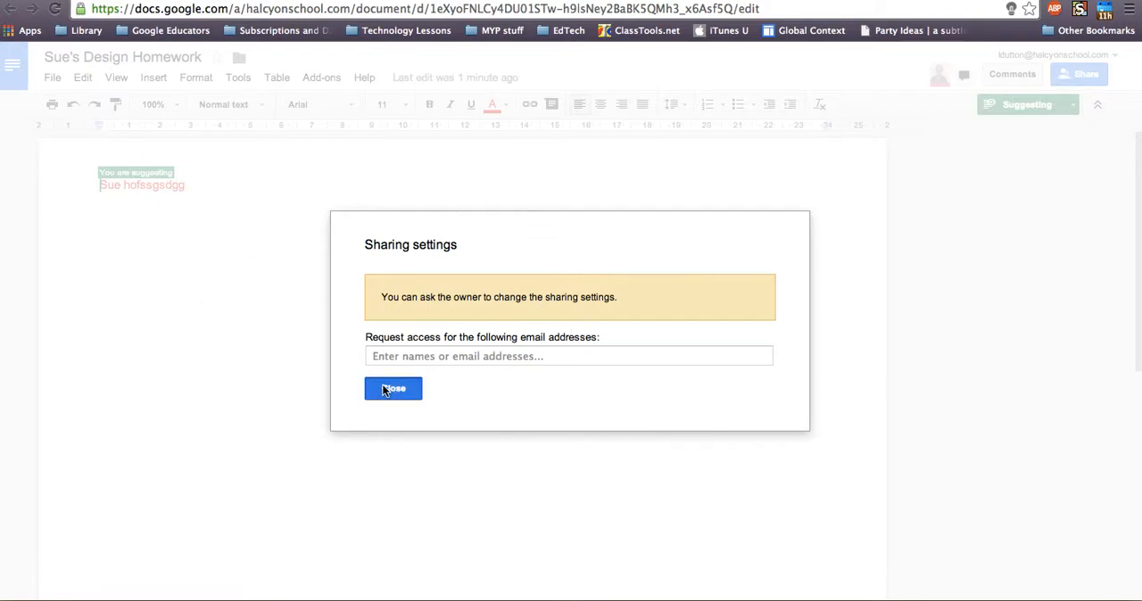
click(393, 388)
click(1084, 75)
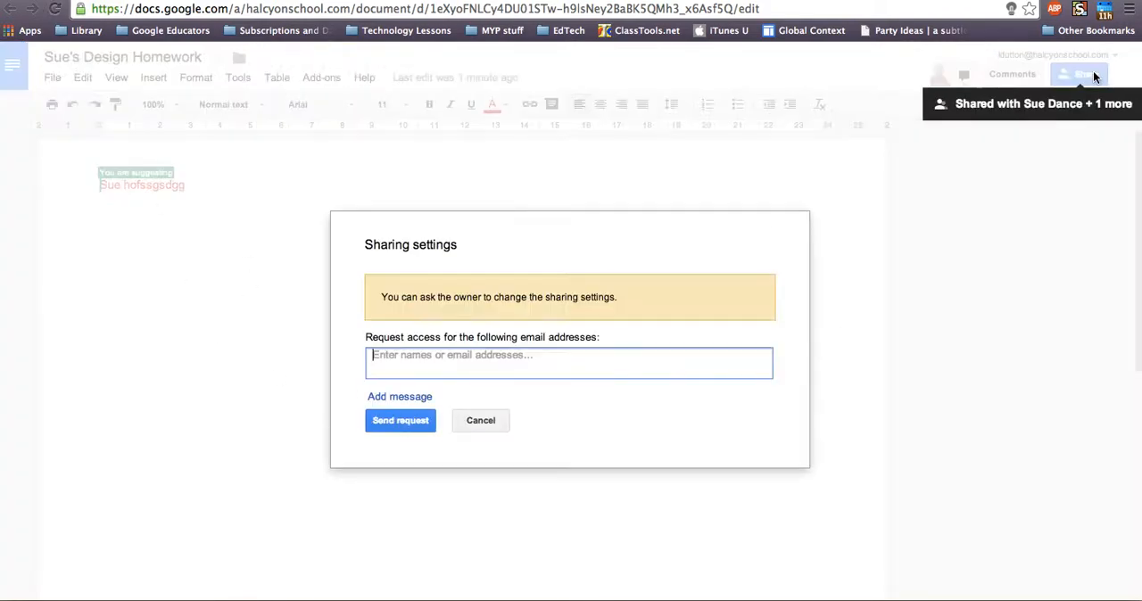
click(483, 410)
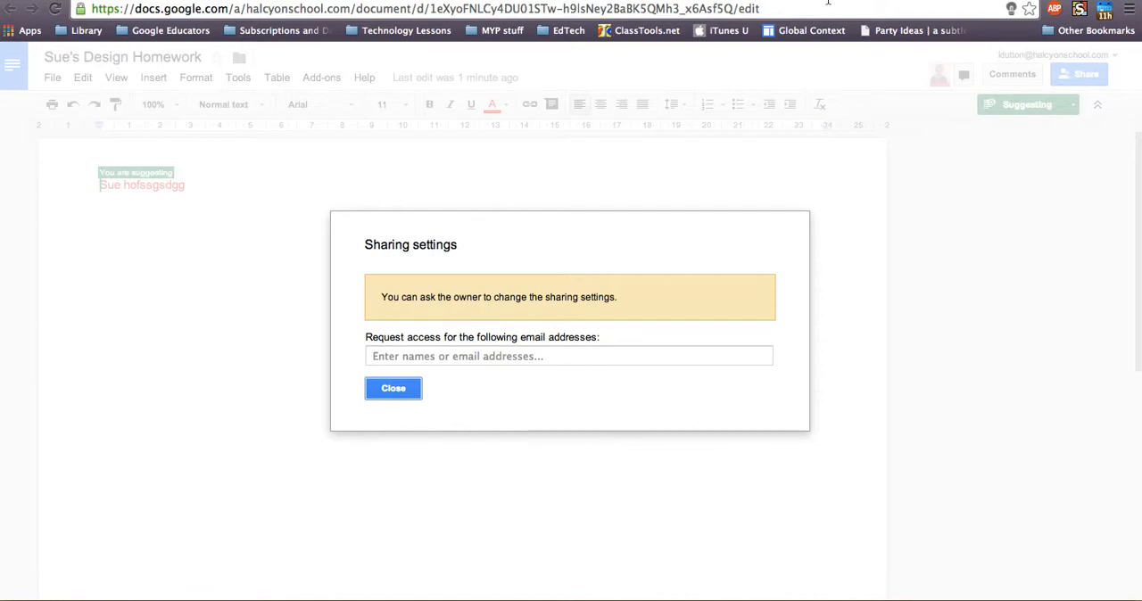
click(393, 388)
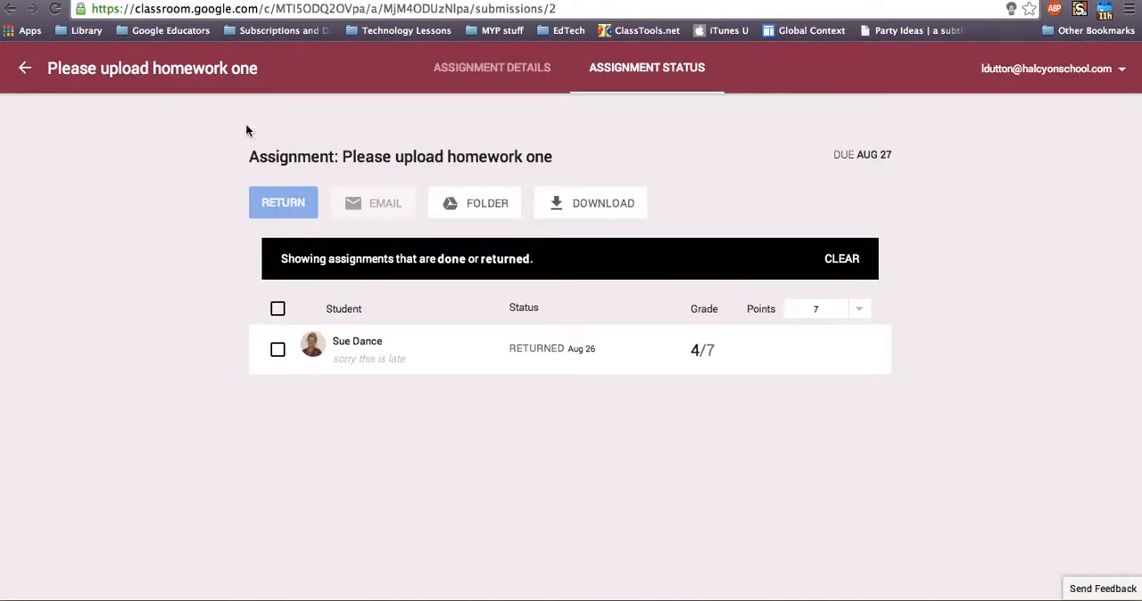
View the not-done list of "Please upload homework one", select all its students and return to the class stream
click(36, 77)
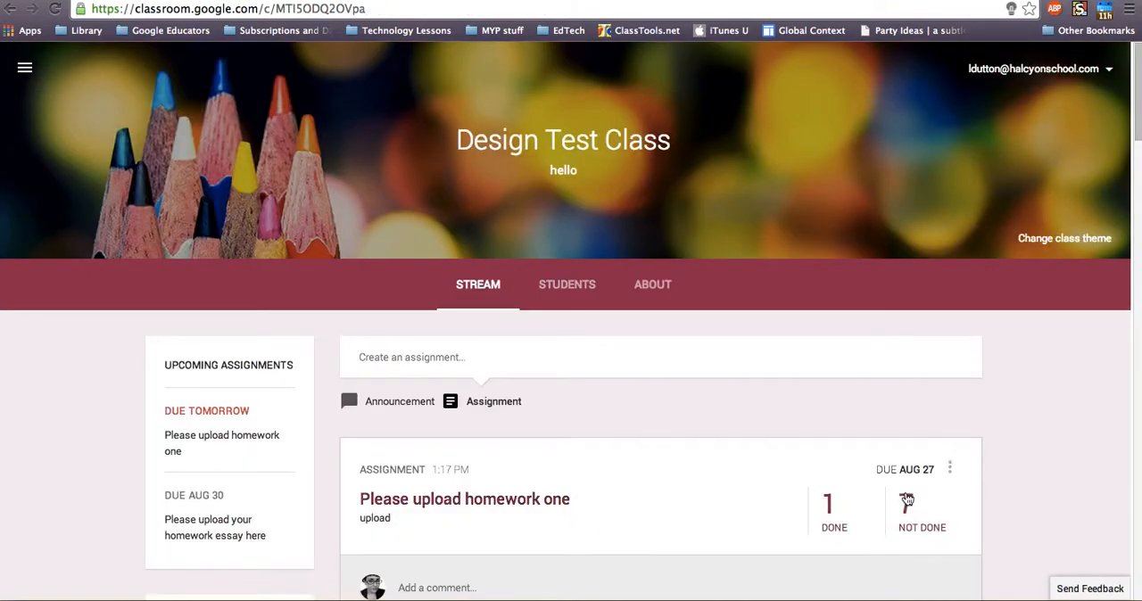
click(904, 501)
click(278, 311)
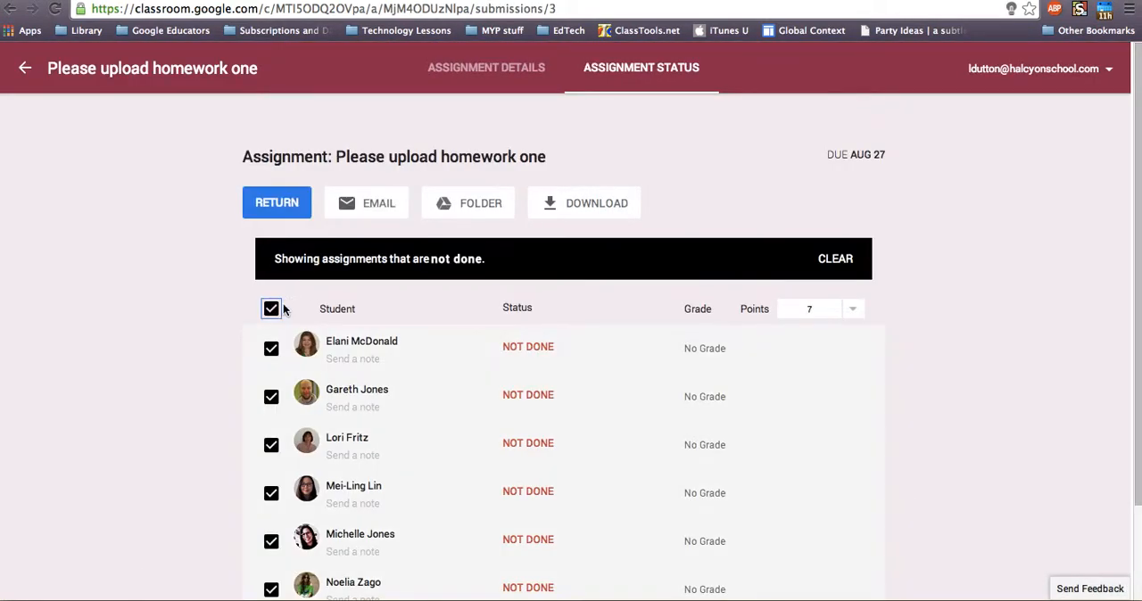
click(13, 12)
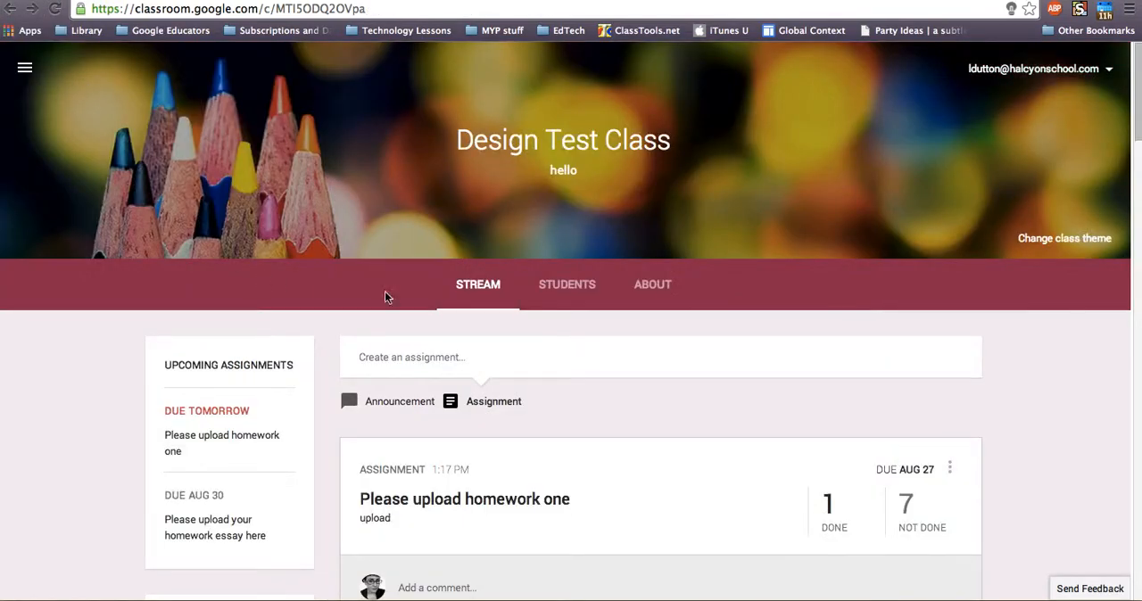
View the assignment's done submissions, select every listed student and go back to the Design Test Class stream
click(838, 513)
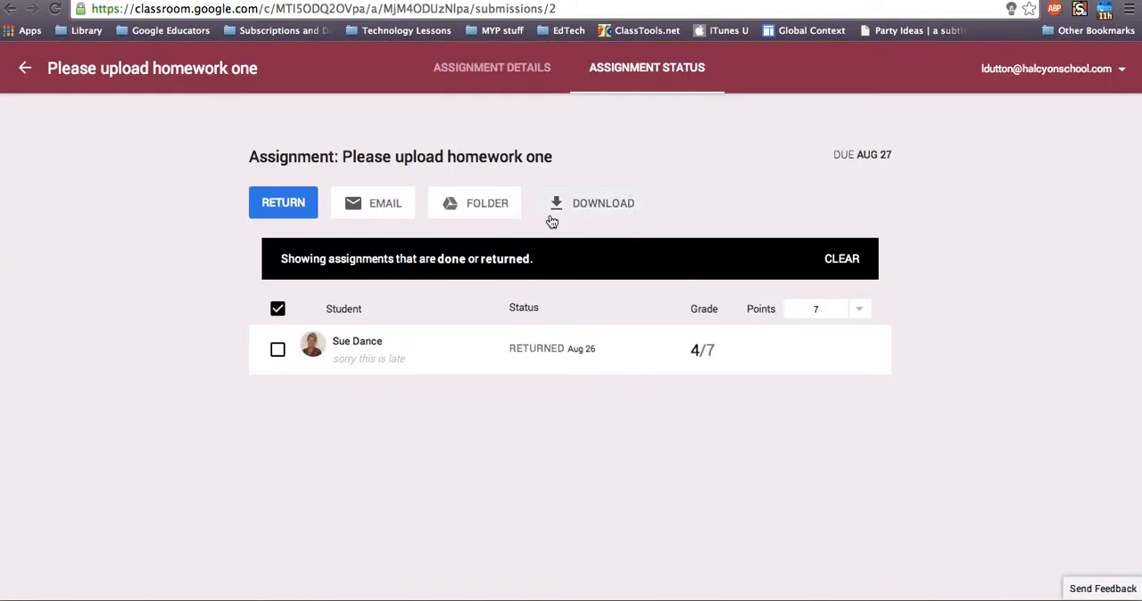
click(278, 309)
click(278, 309)
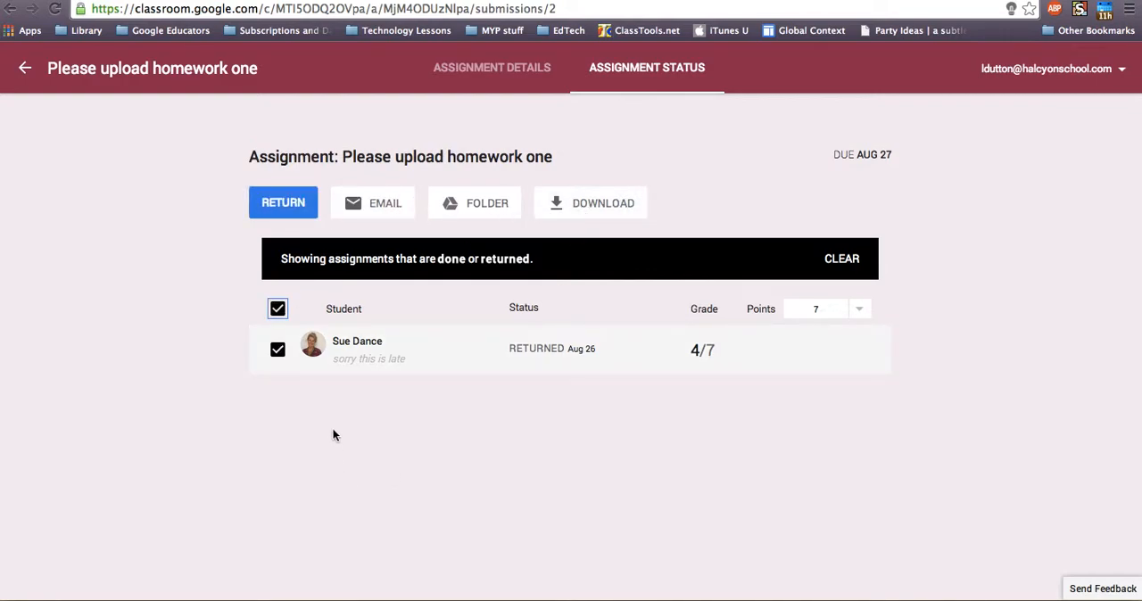
click(24, 68)
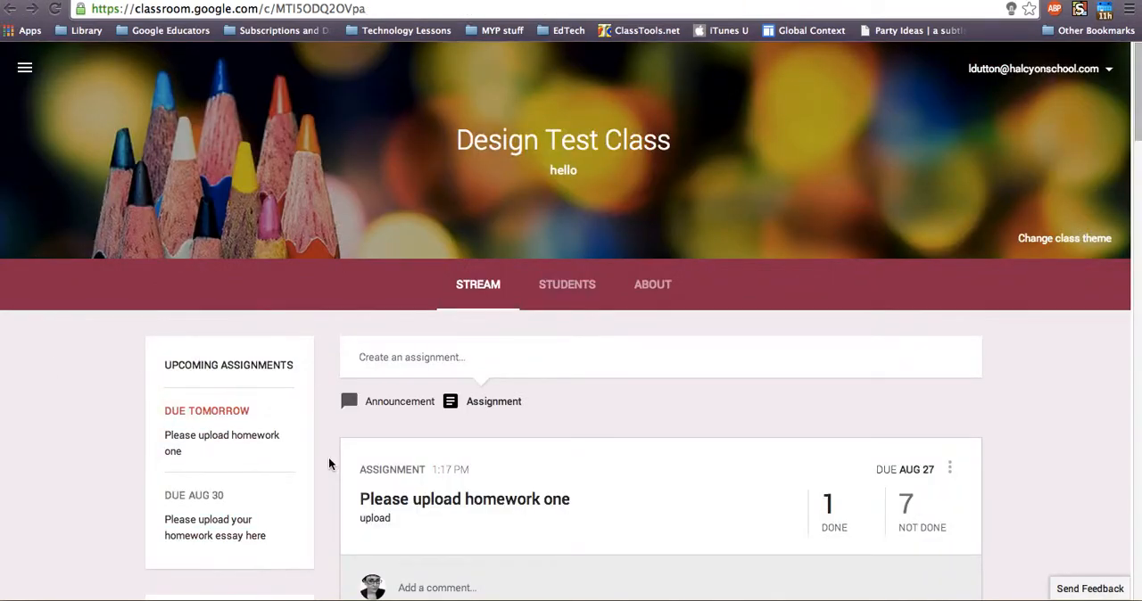
Switch to the Art TEST class and load the newly posted item into its stream
scroll(328, 464, down, 5)
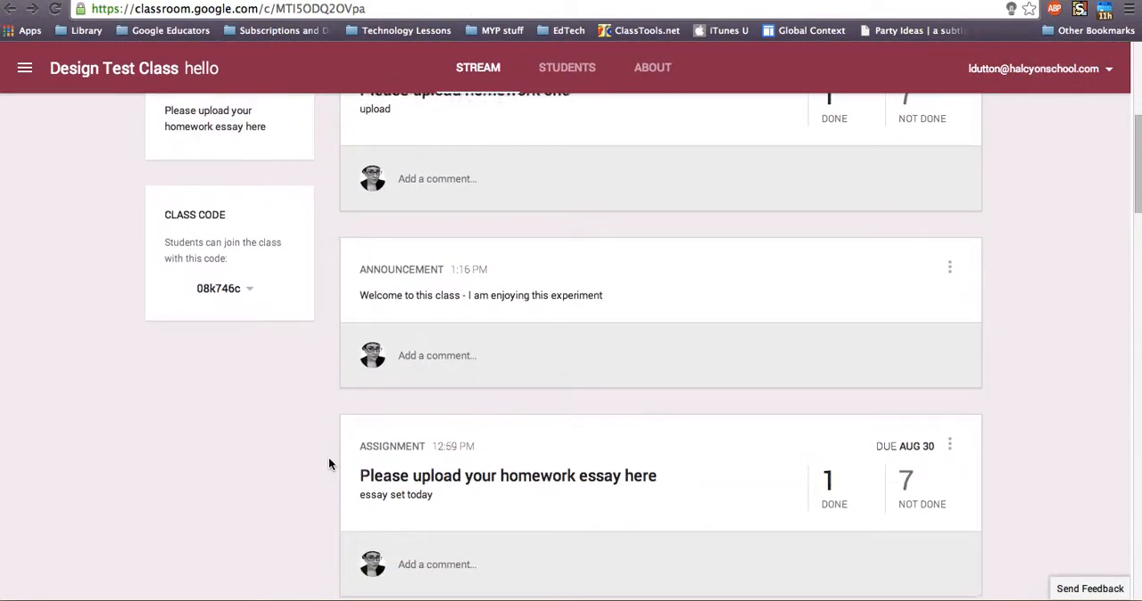
scroll(328, 464, up, 3)
scroll(328, 464, up, 2)
click(25, 68)
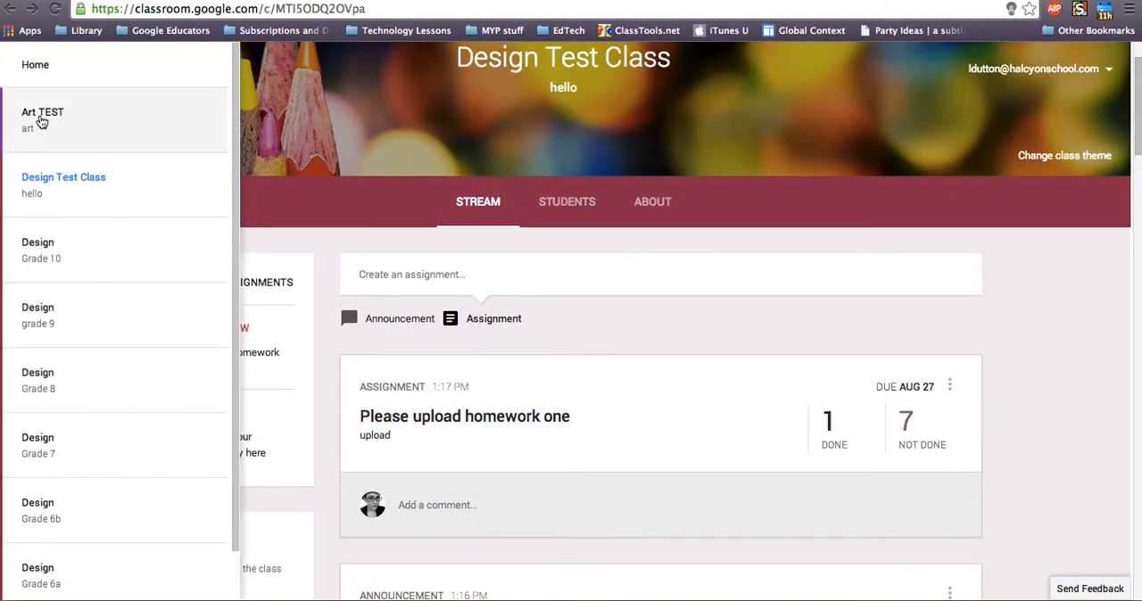
click(42, 119)
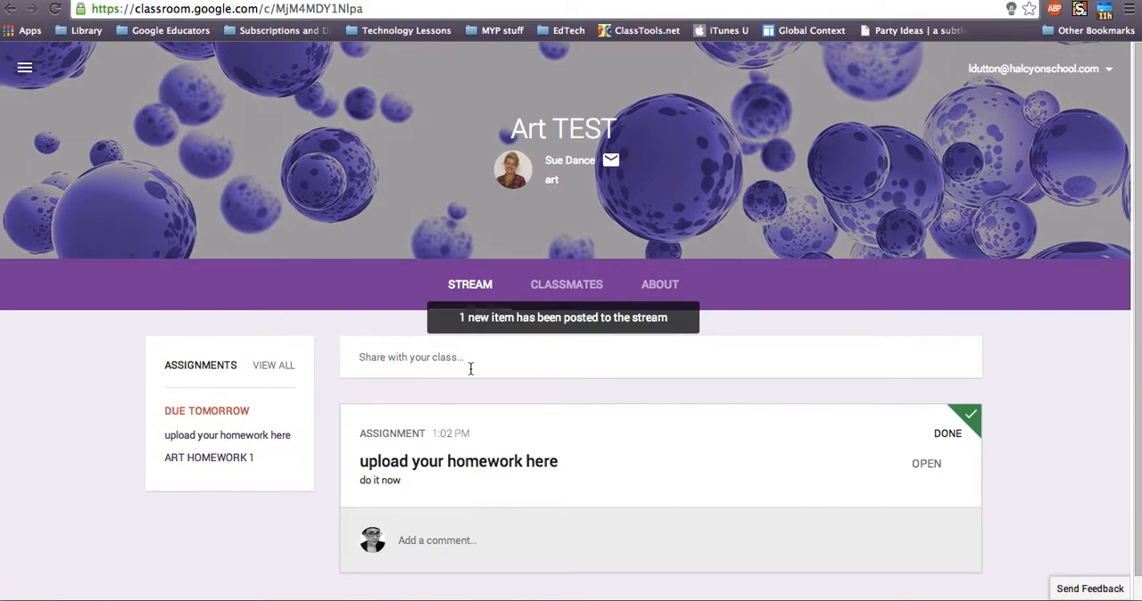
click(505, 319)
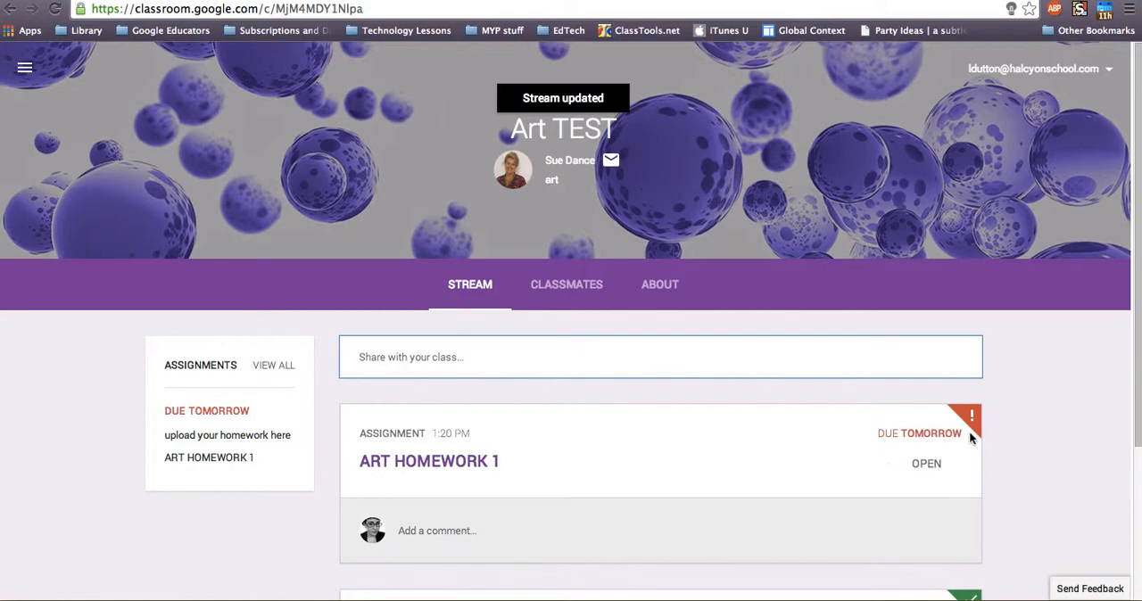
scroll(1004, 419, down, 2)
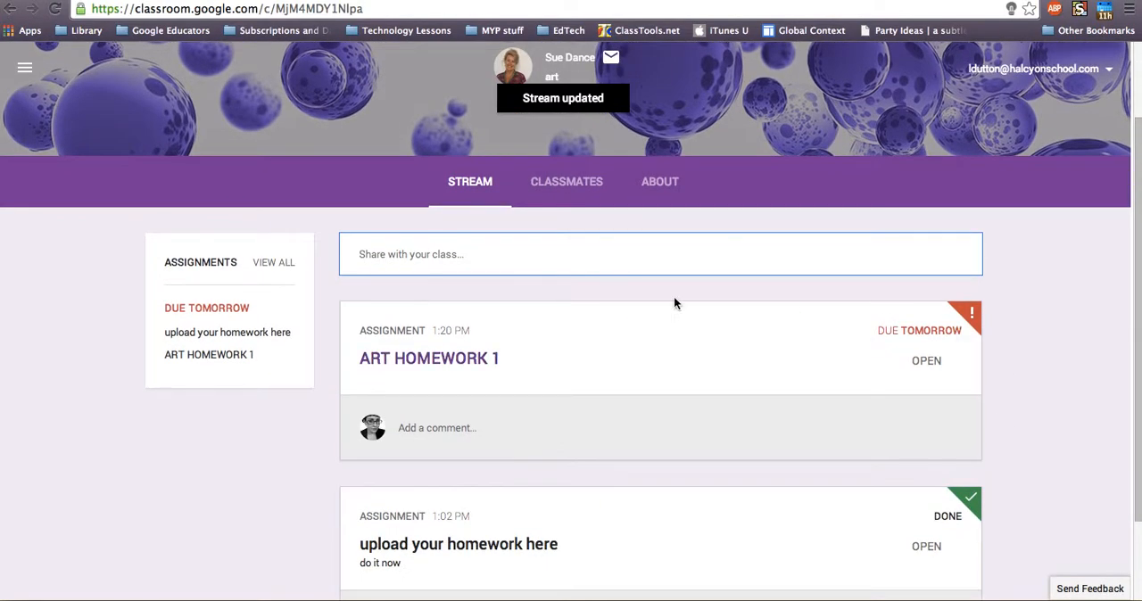
scroll(37, 87, up, 2)
Go to the Classroom home page and open the ART HOMEWORK 1 assignment of the Art TEST class
click(27, 75)
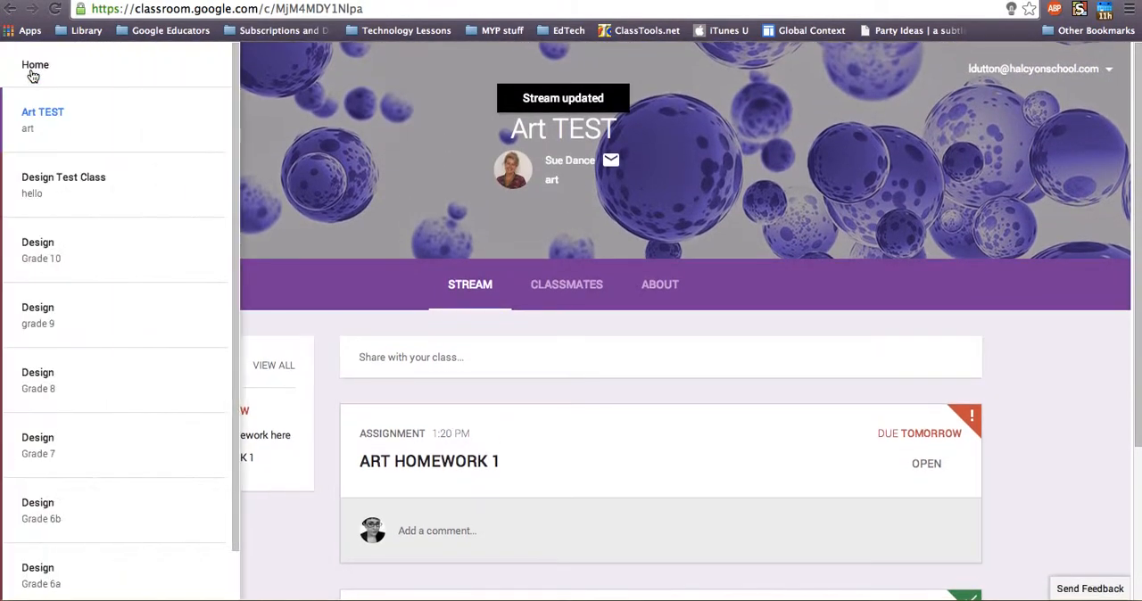
click(34, 66)
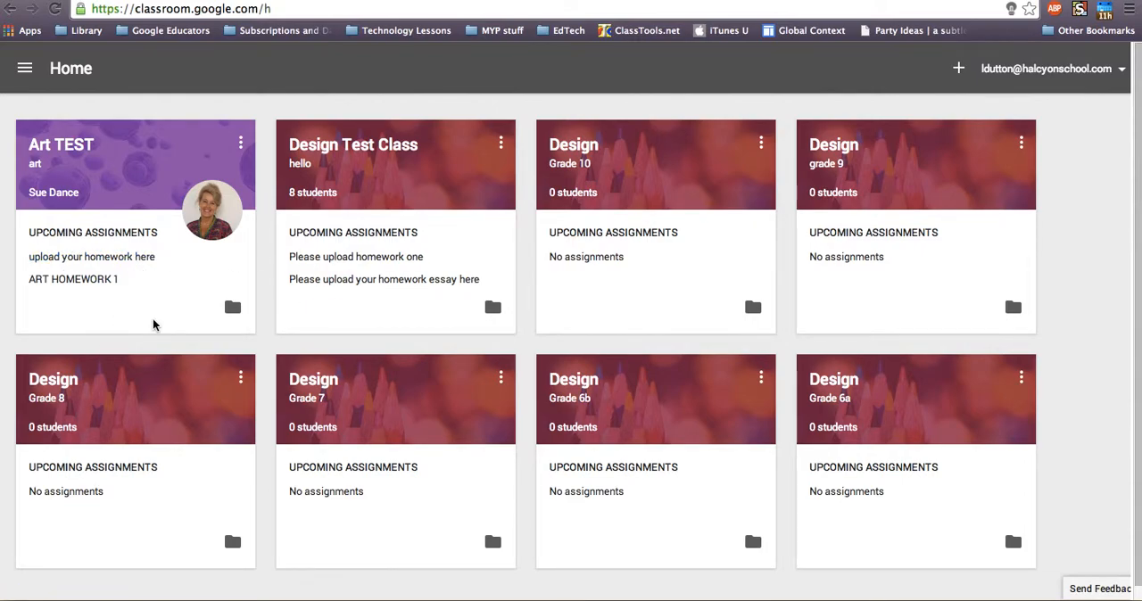
click(84, 282)
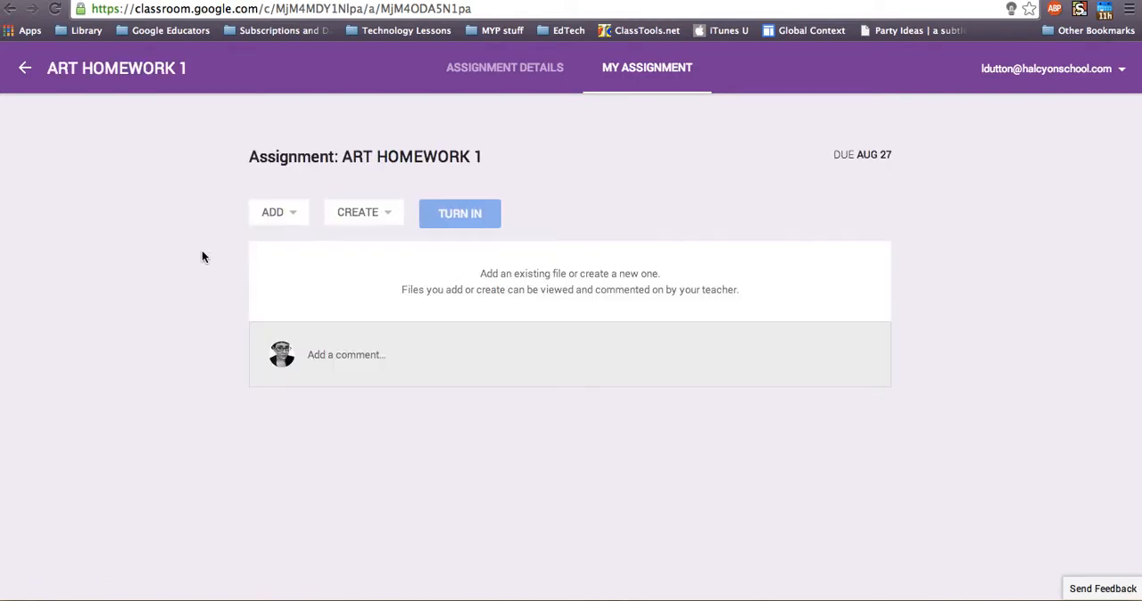
Create a new Google Docs document for ART HOMEWORK 1 and open it
click(272, 213)
click(344, 214)
click(347, 246)
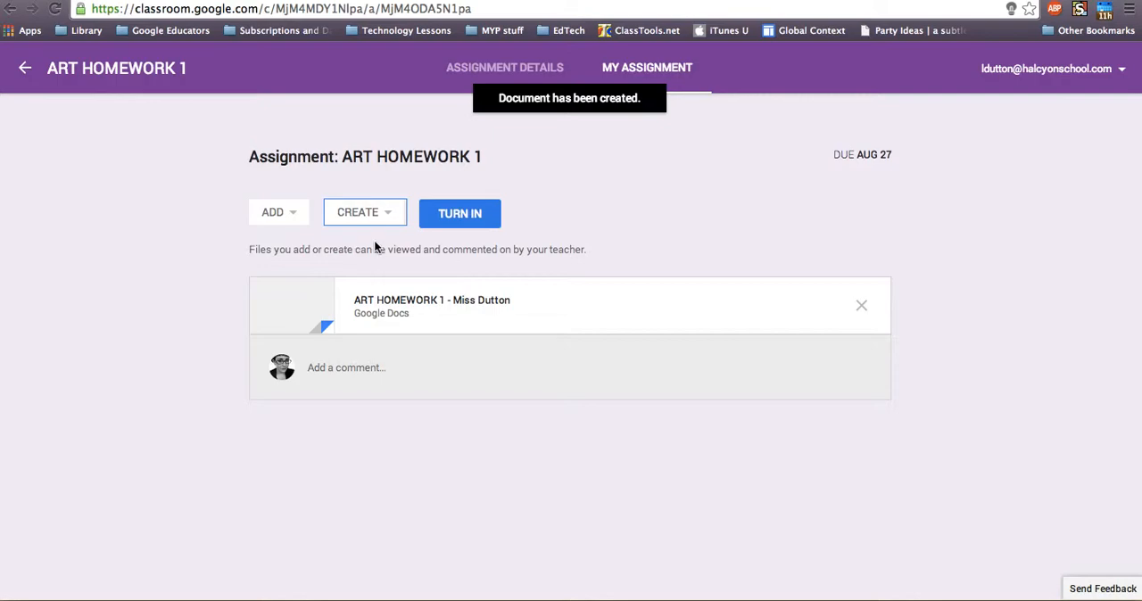
click(426, 302)
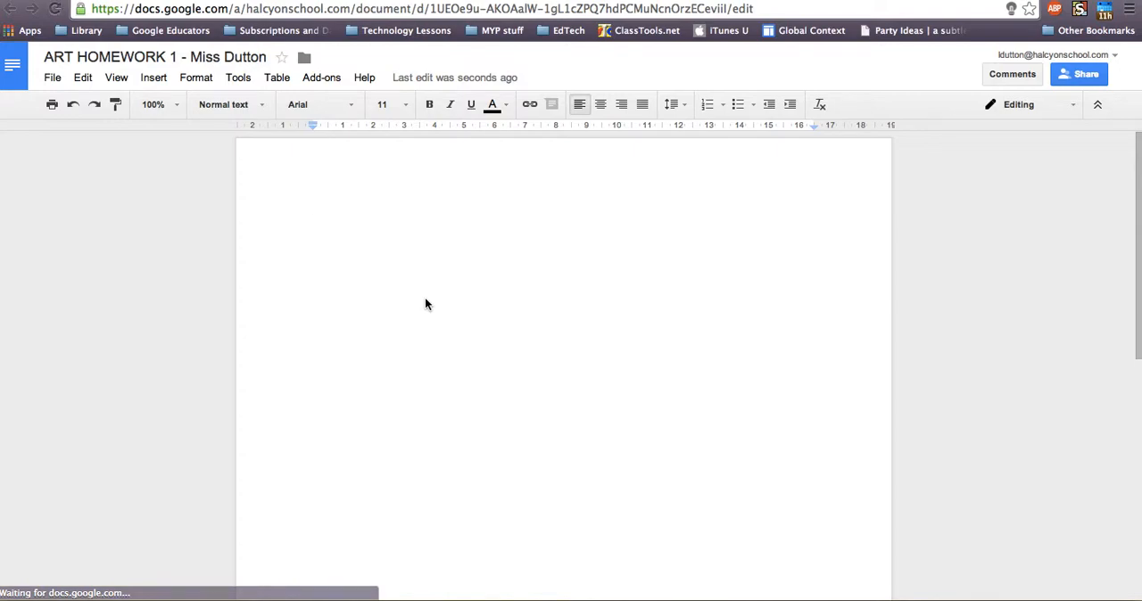
Write "here is my homework" in the document and review who has access in its sharing settings
text(here is my homework)
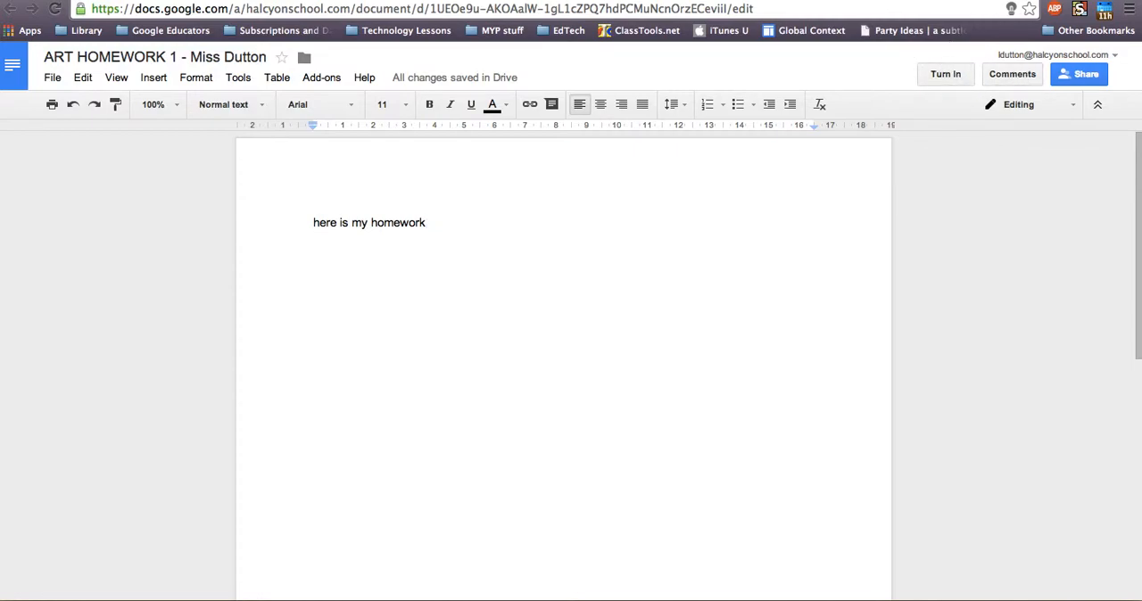
click(1081, 79)
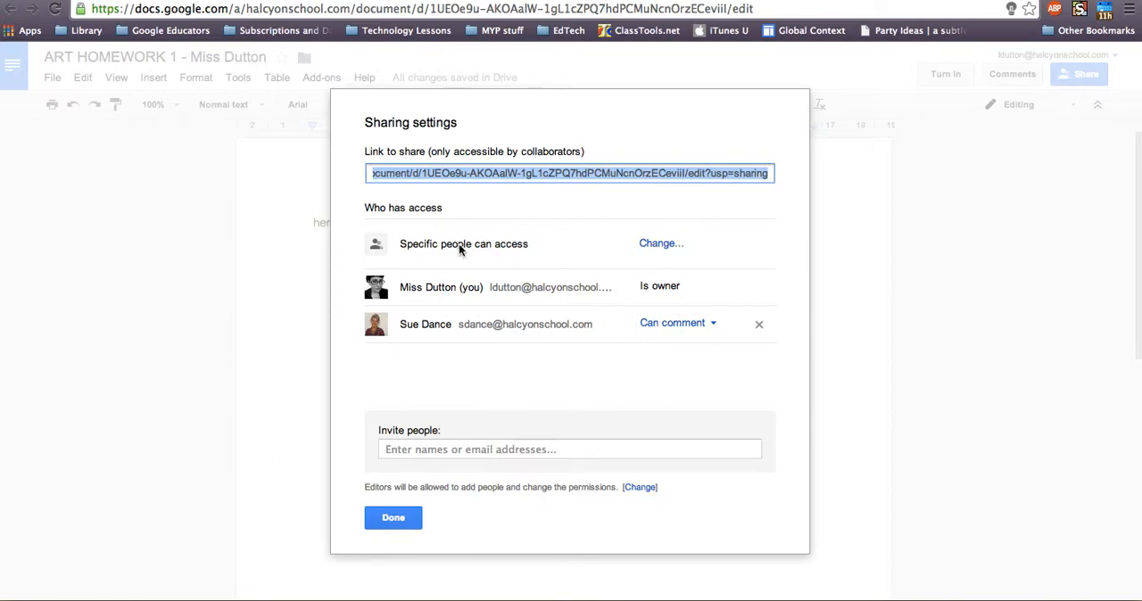
click(395, 520)
Turn in the homework document with the private note "Sorry this is rubbish" to the teacher
click(938, 75)
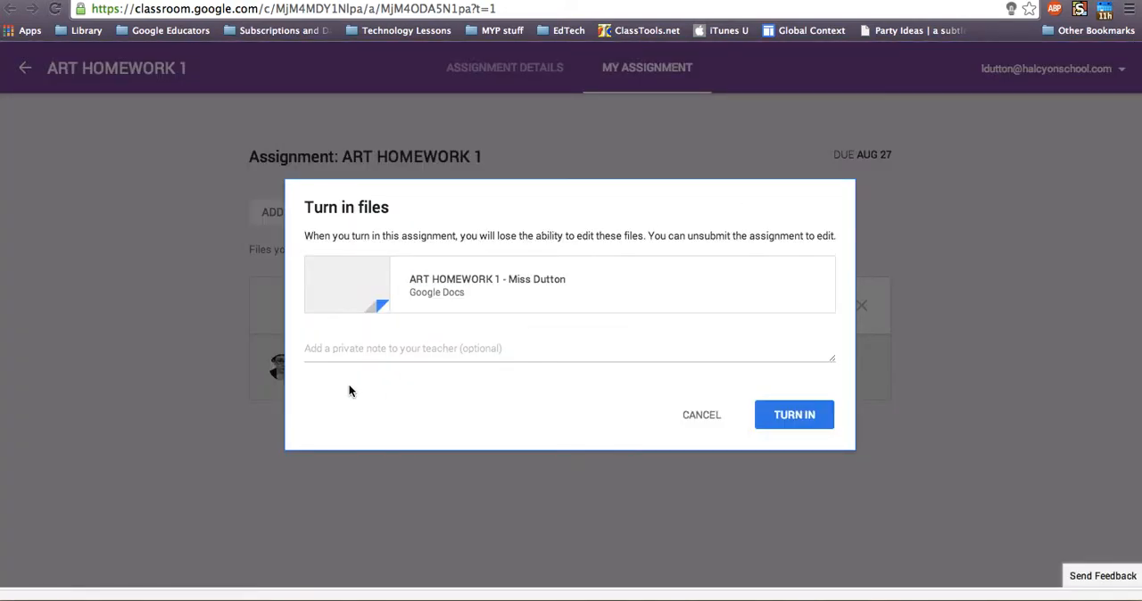
click(336, 348)
text(Sorry this is rubbis)
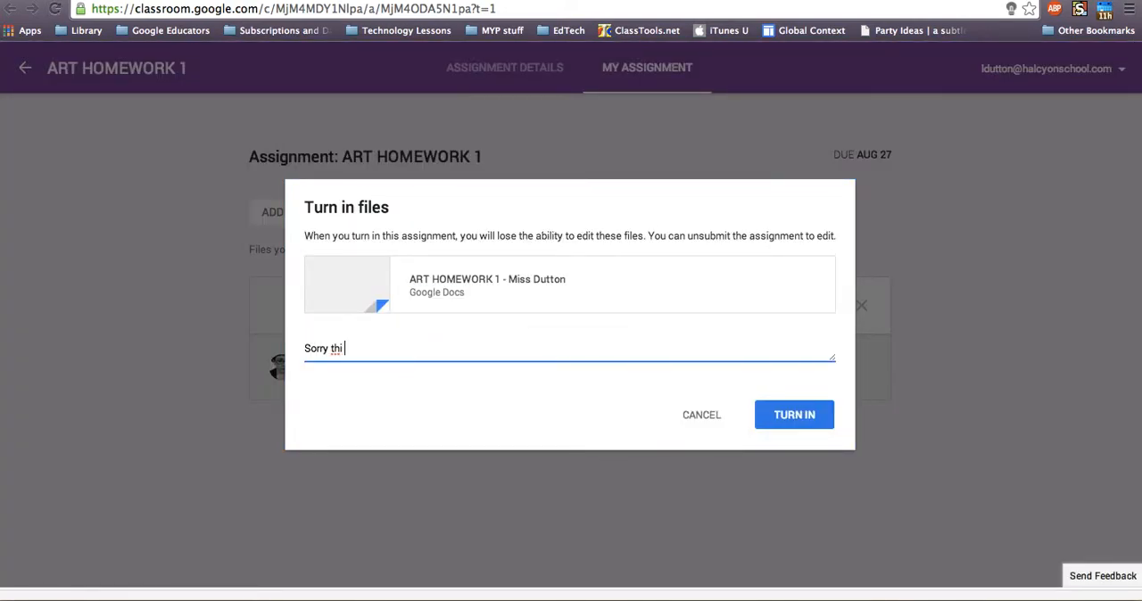
text(h)
click(778, 418)
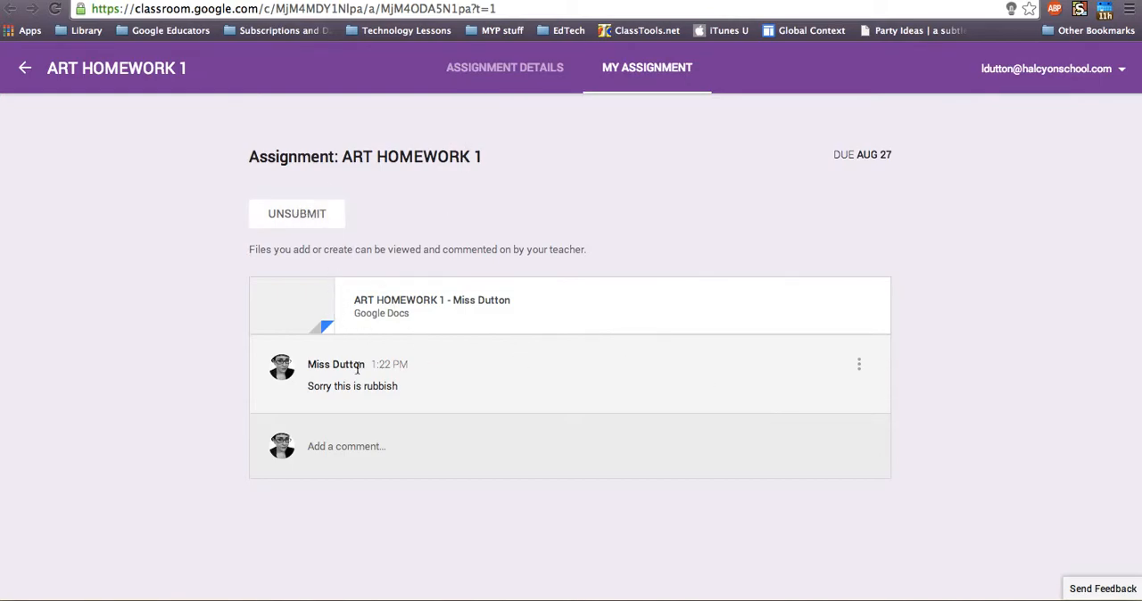
Open the turned-in homework document to check its editing access, then return to the assignment page
click(398, 303)
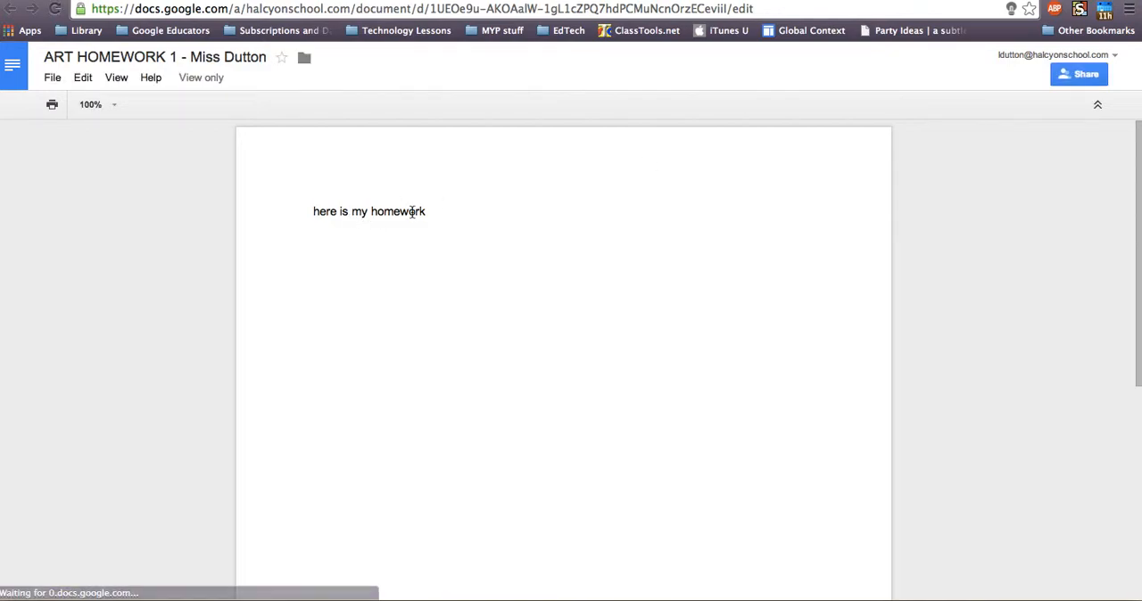
drag(412, 212, 313, 211)
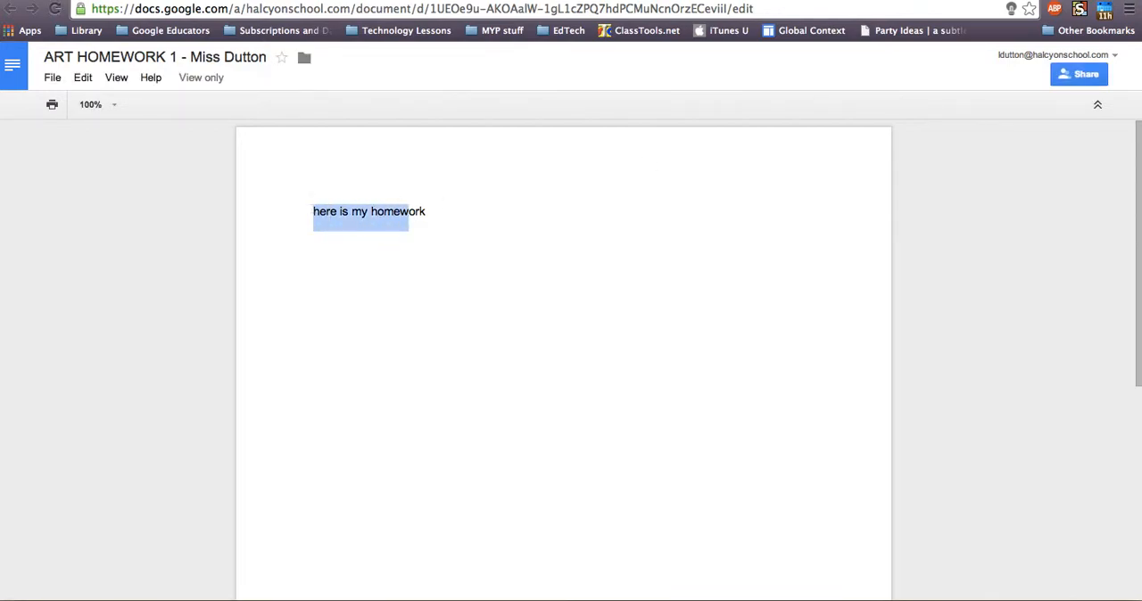
click(474, 203)
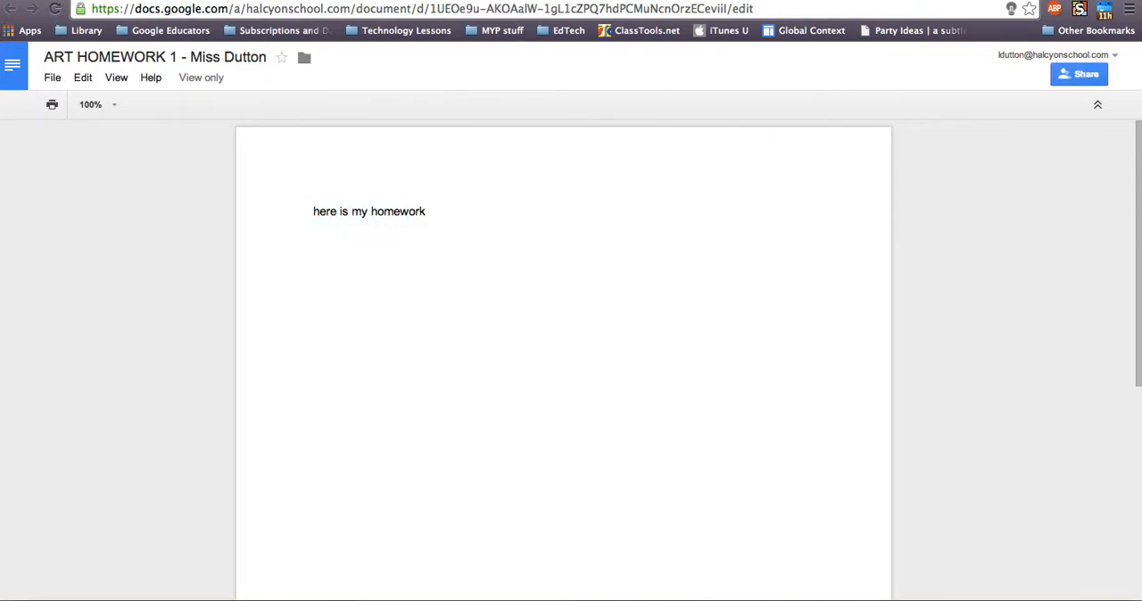
click(393, 0)
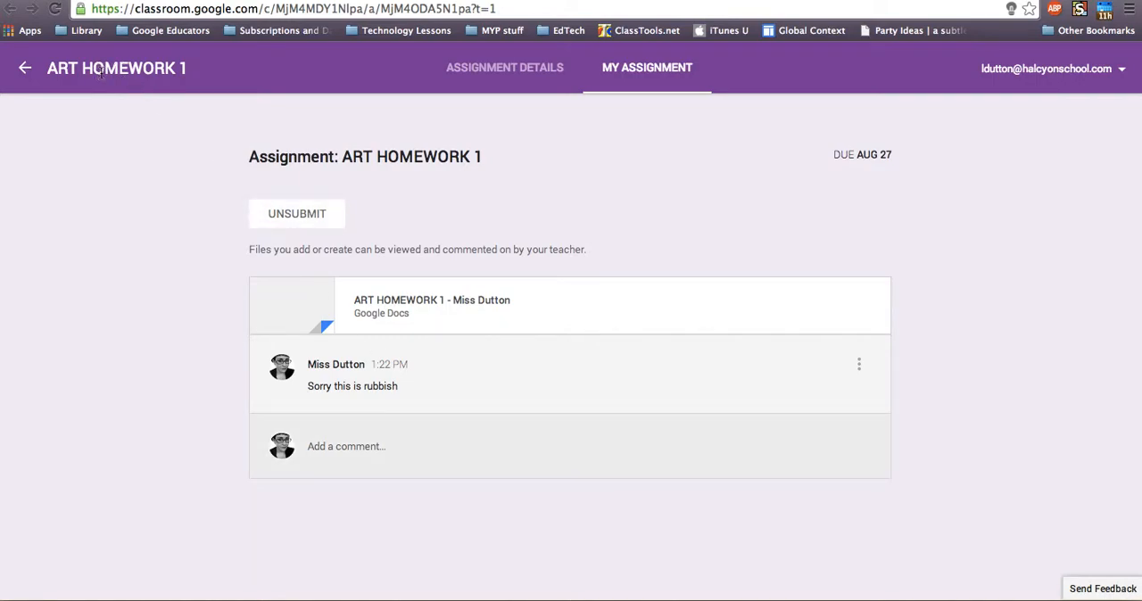
Reopen ART HOMEWORK 1 from the class stream and check the sharing settings of its submitted document
click(25, 70)
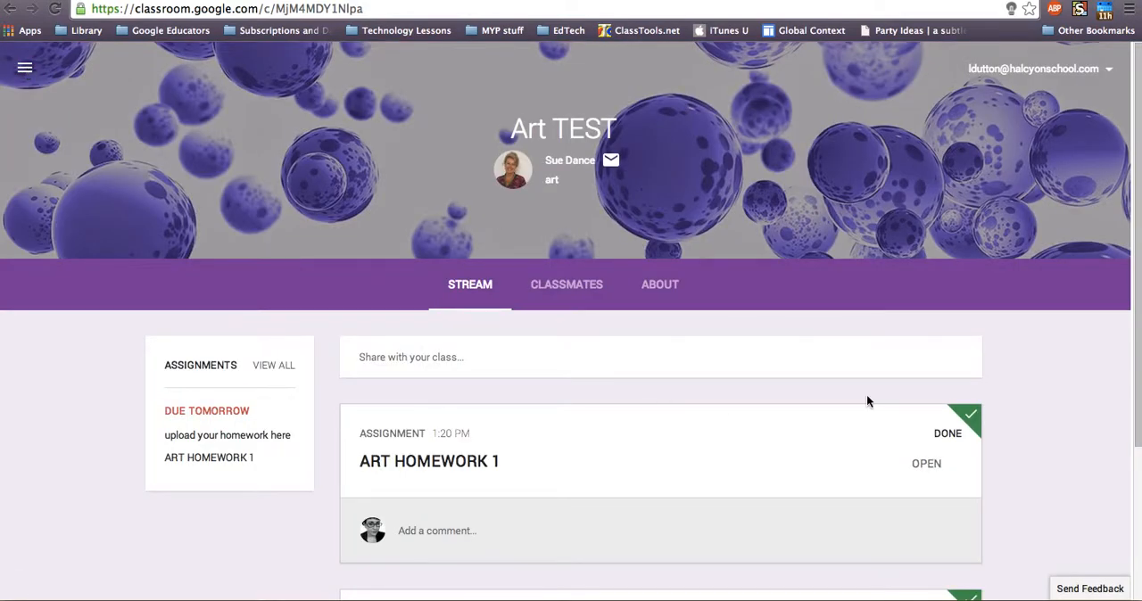
click(933, 469)
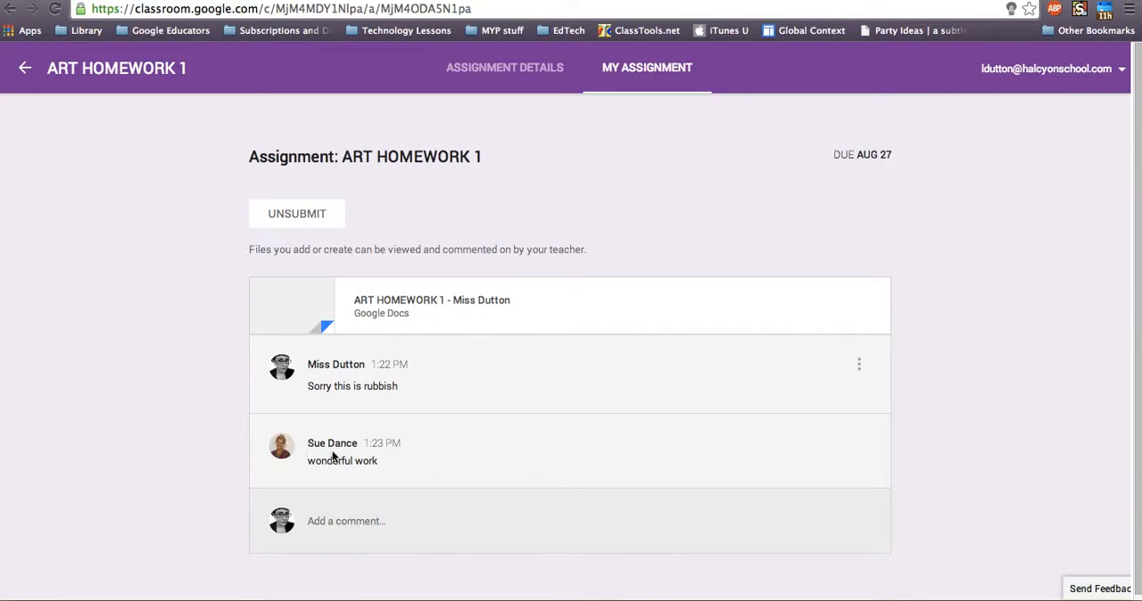
click(465, 302)
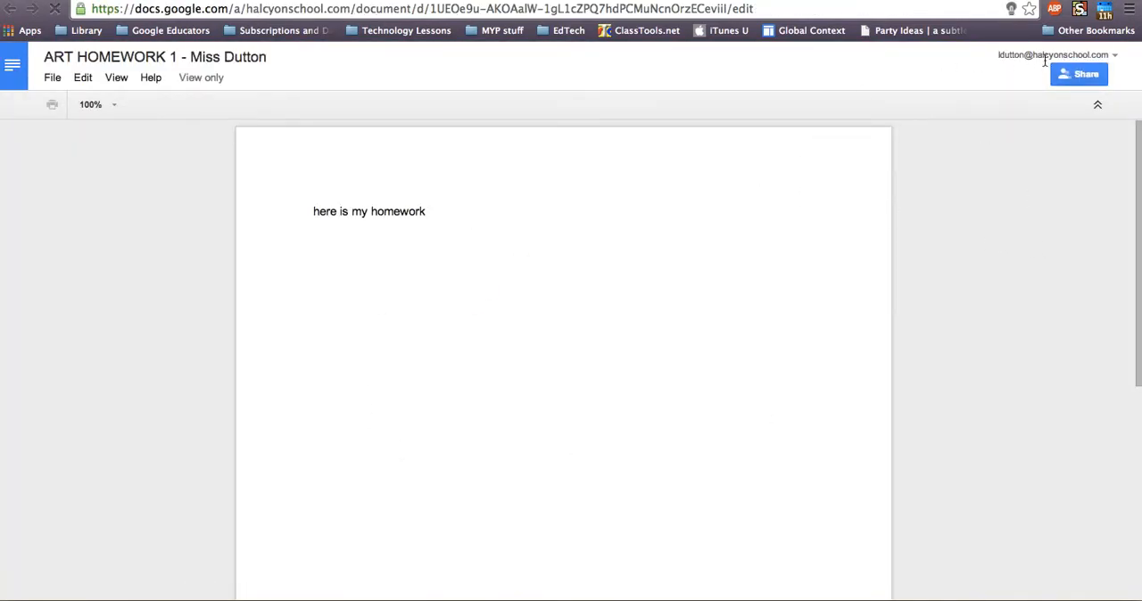
click(1076, 77)
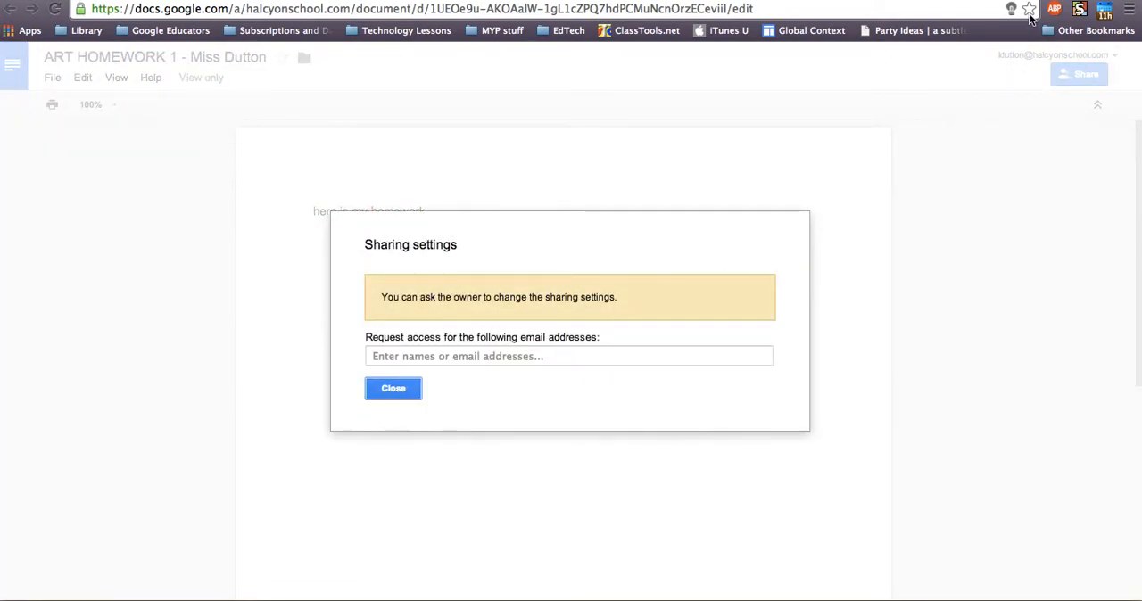
Refresh the ART HOMEWORK 1 assignment page and check the sharing settings of the returned homework document
key(super+w)
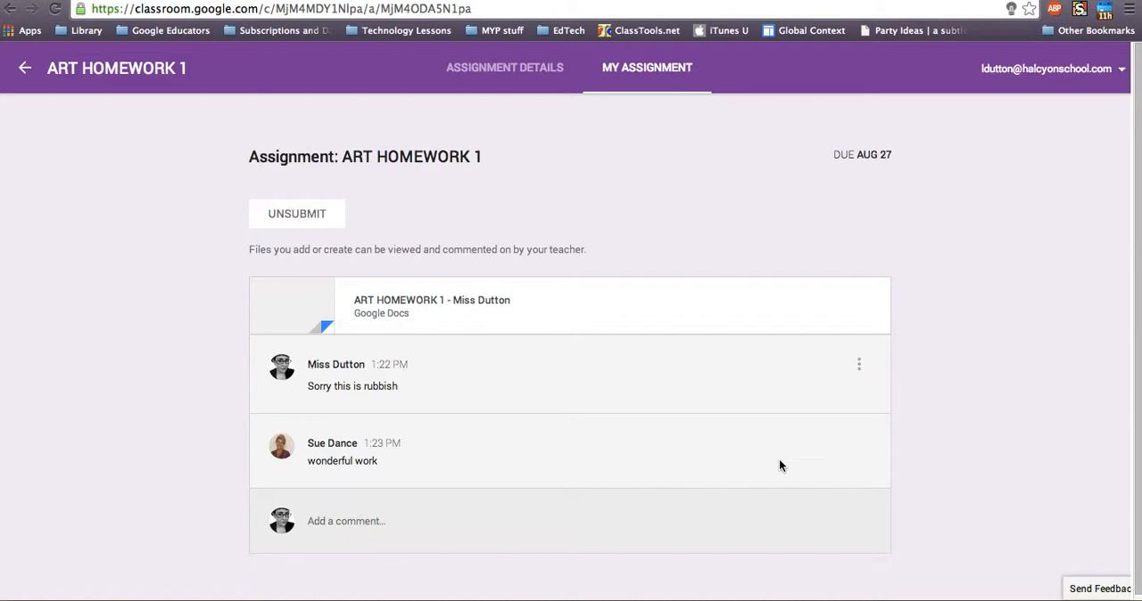
click(55, 9)
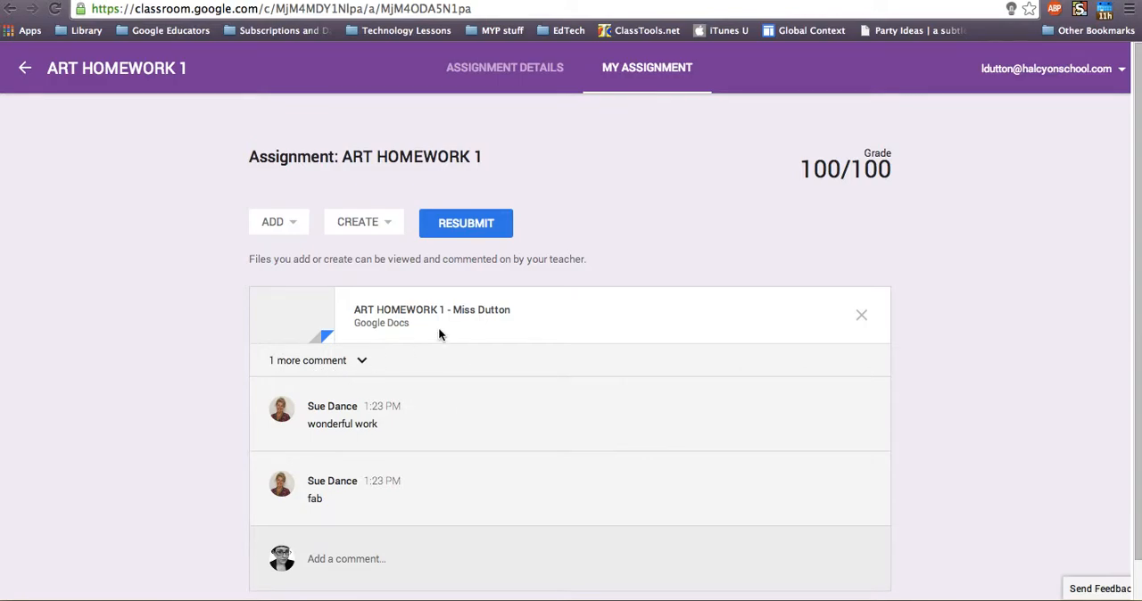
click(436, 313)
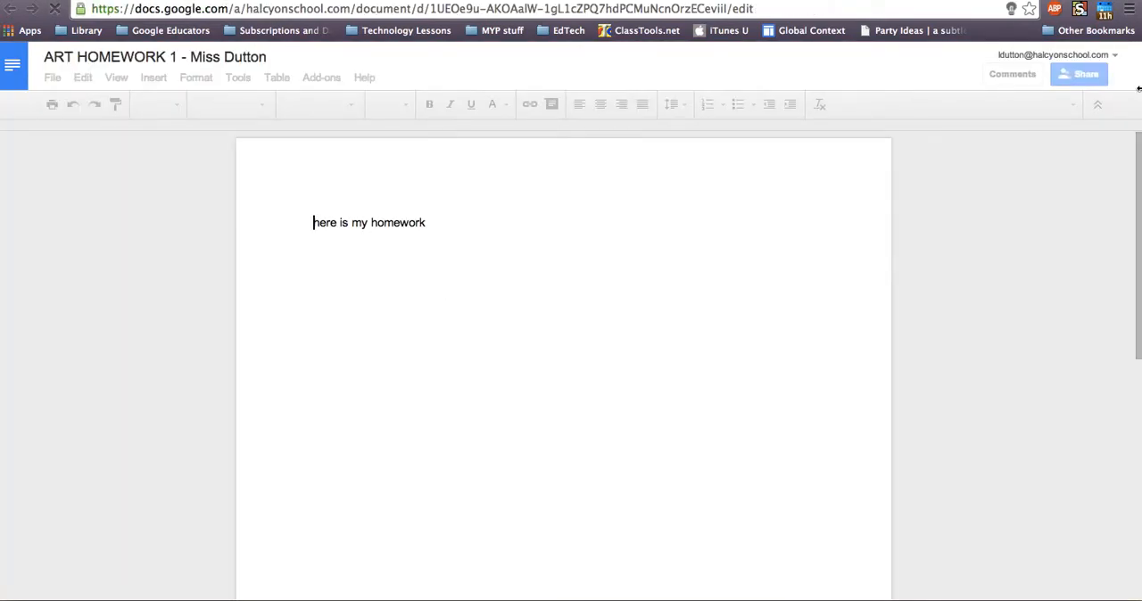
click(1079, 75)
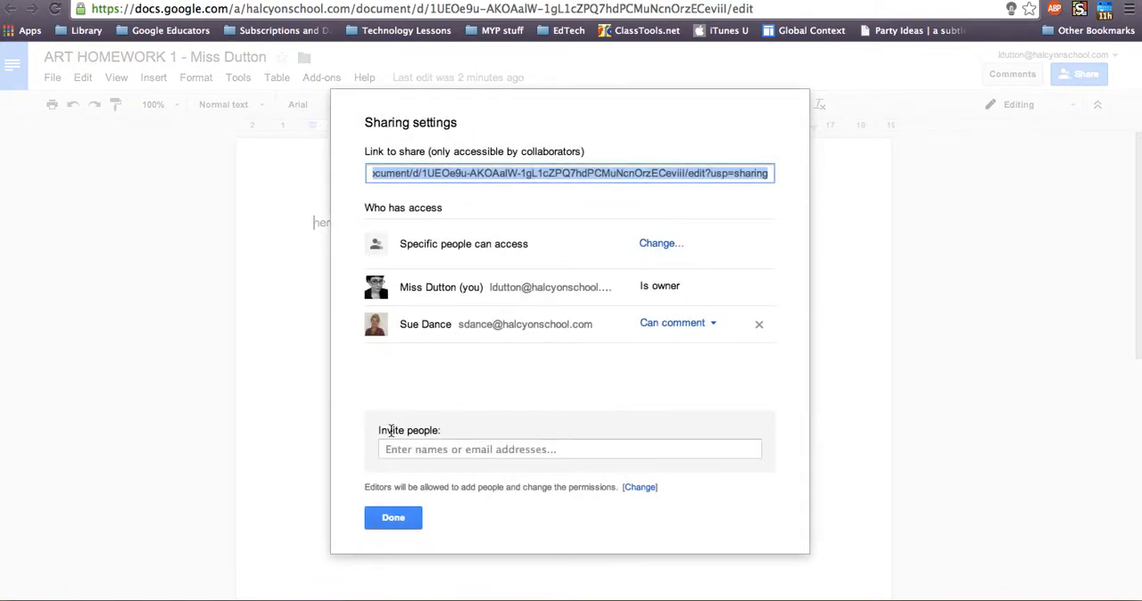
click(392, 524)
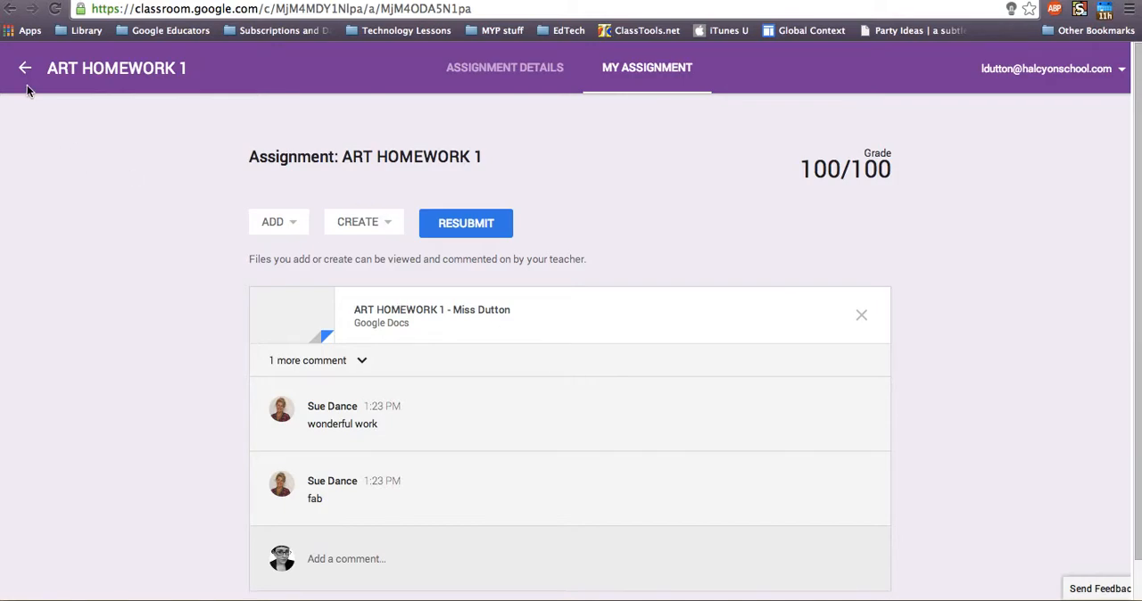
Look through the Art TEST class stream and review the class's full lists of to-do and done assignments
click(25, 70)
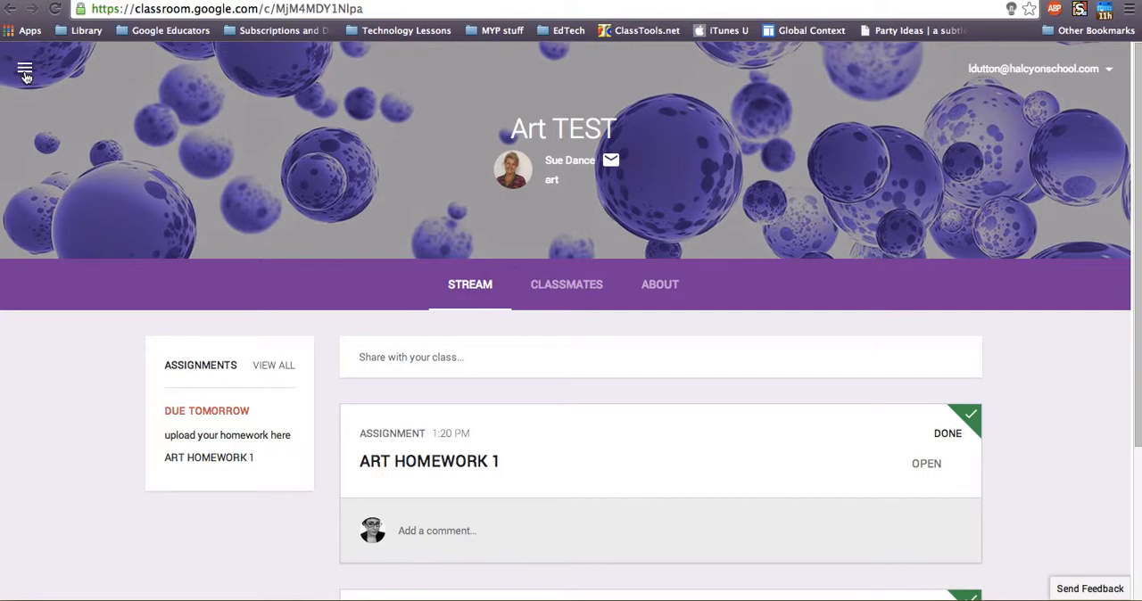
scroll(563, 502, down, 2)
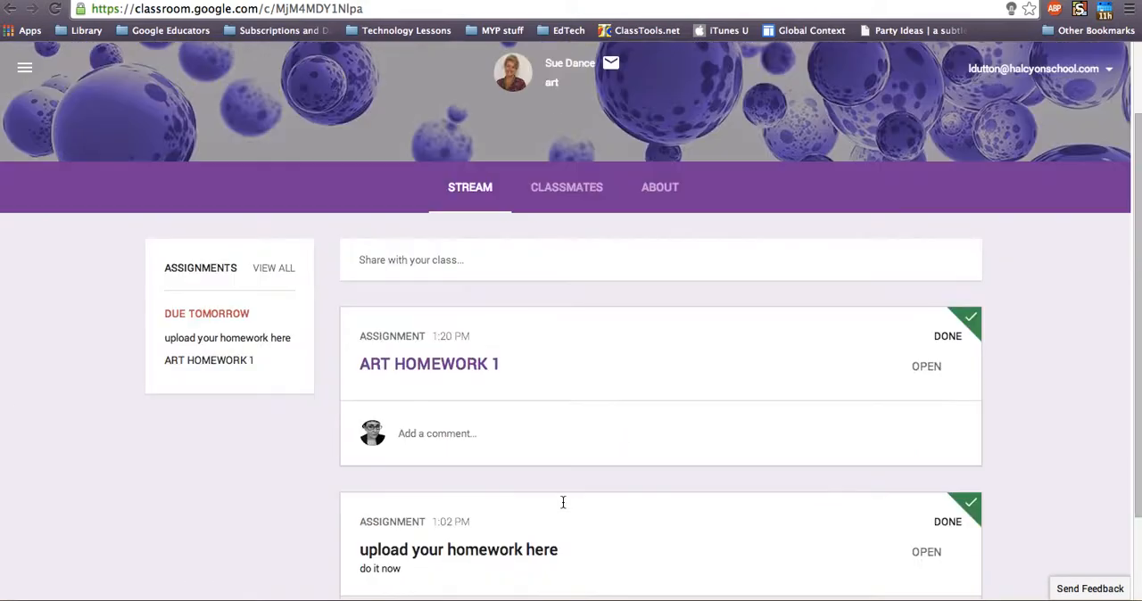
scroll(562, 502, down, 3)
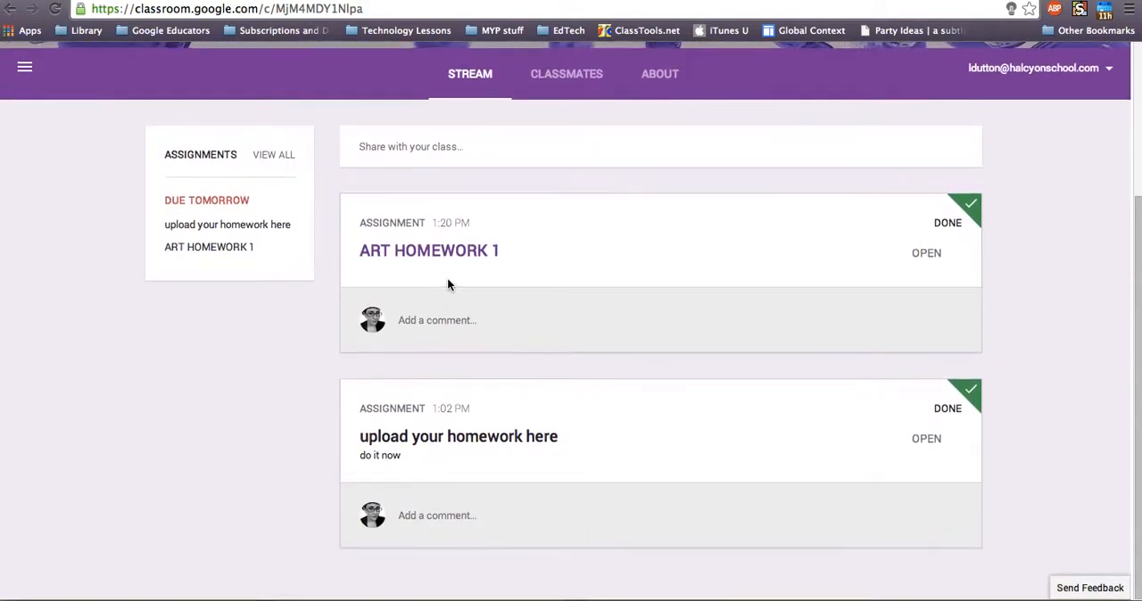
scroll(447, 285, up, 5)
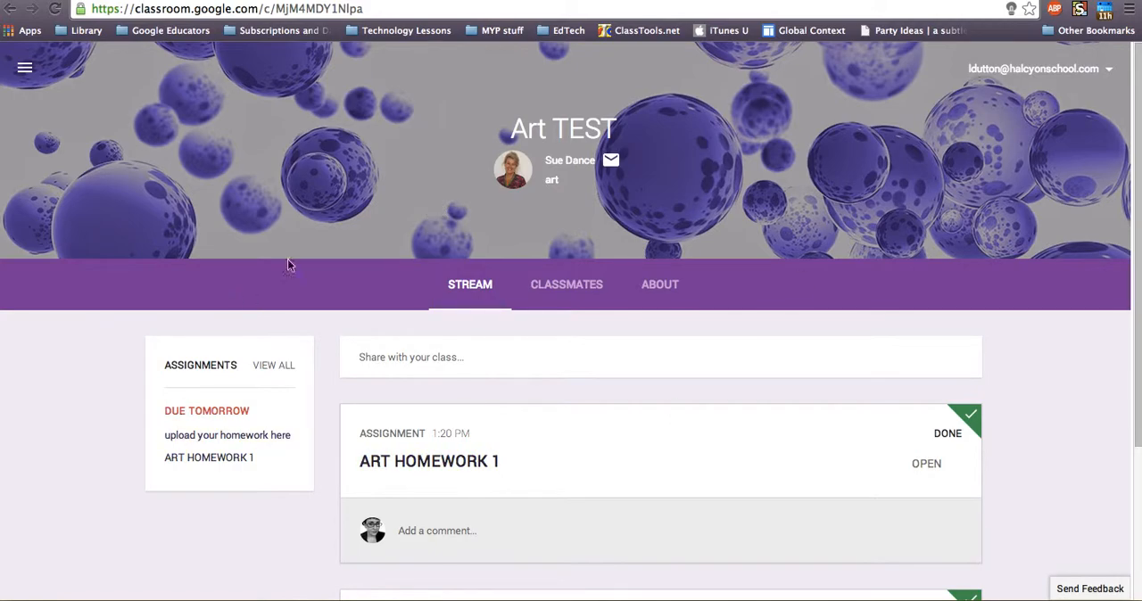
scroll(546, 480, down, 5)
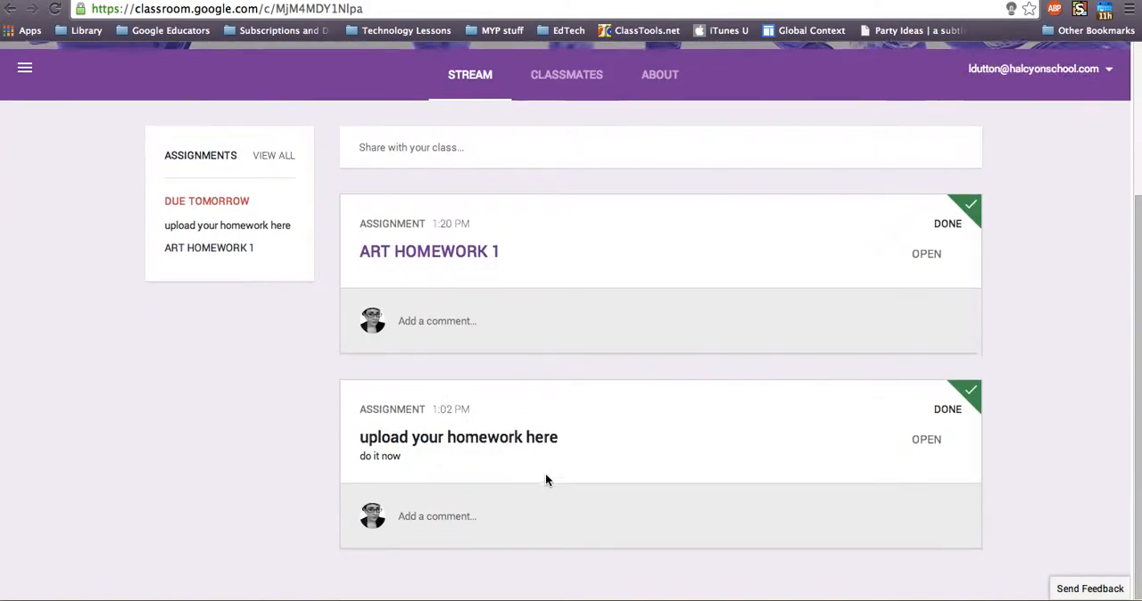
scroll(546, 480, up, 5)
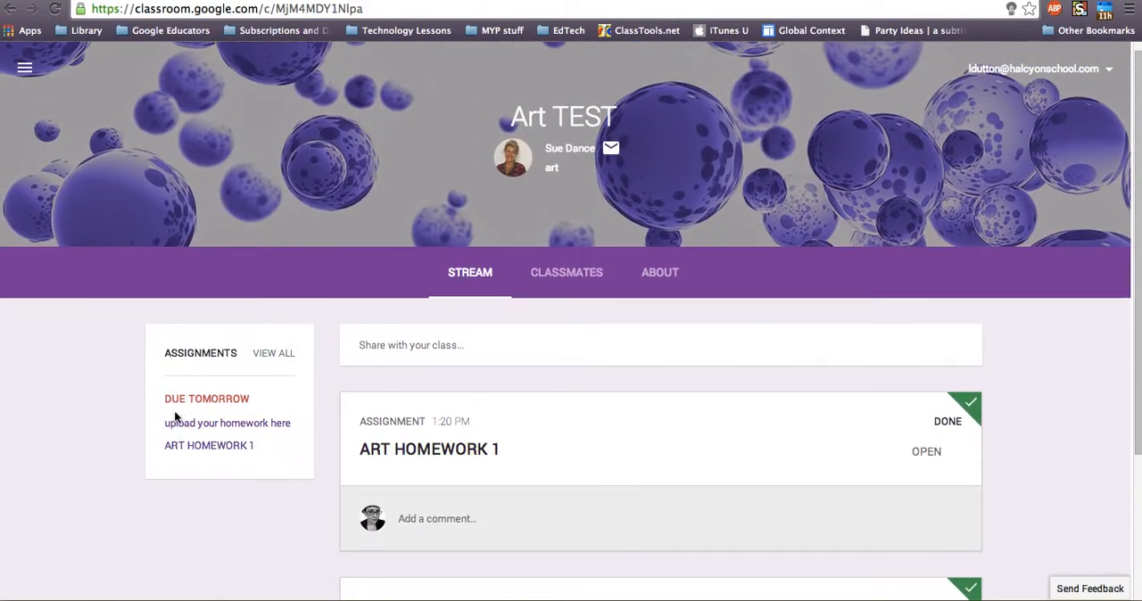
click(266, 356)
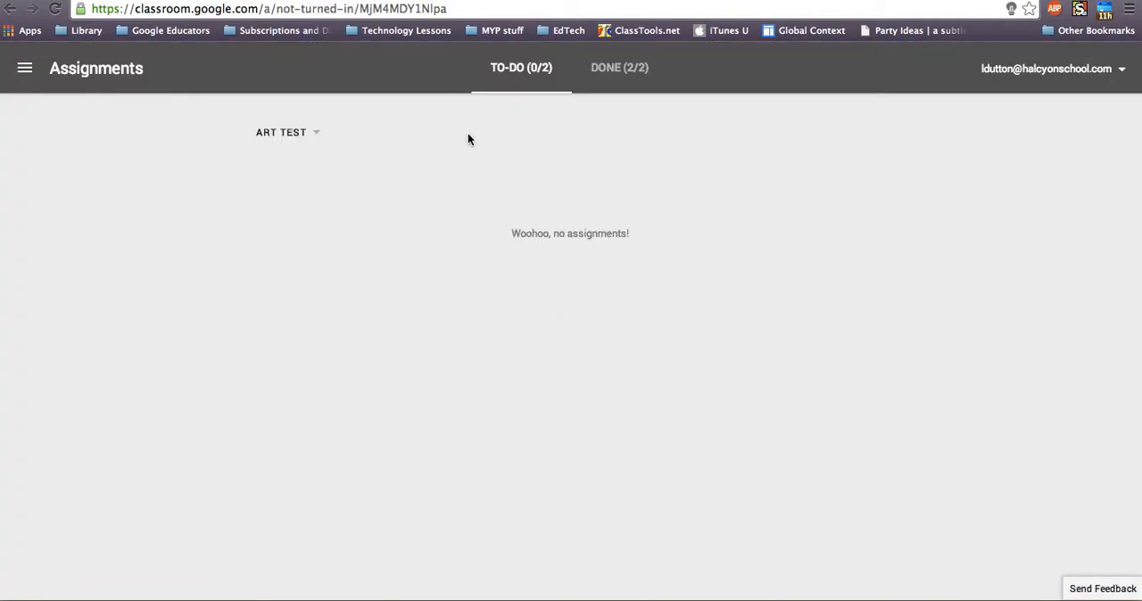
click(603, 74)
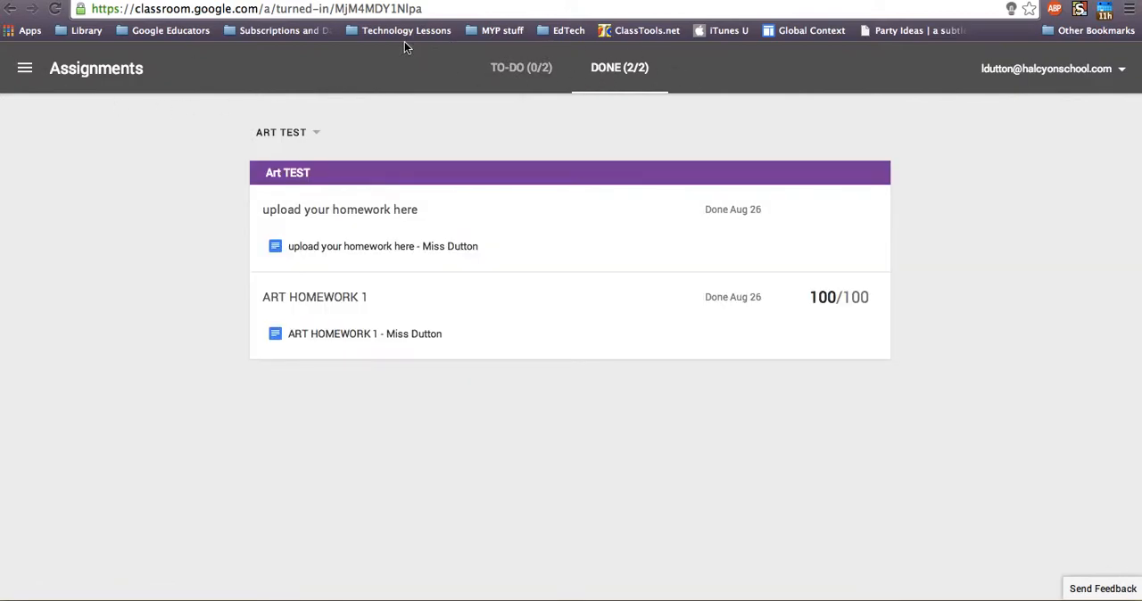
From the Classroom home page, open the Art TEST class's Drive folder to view its homework files, then return to the home page
click(27, 69)
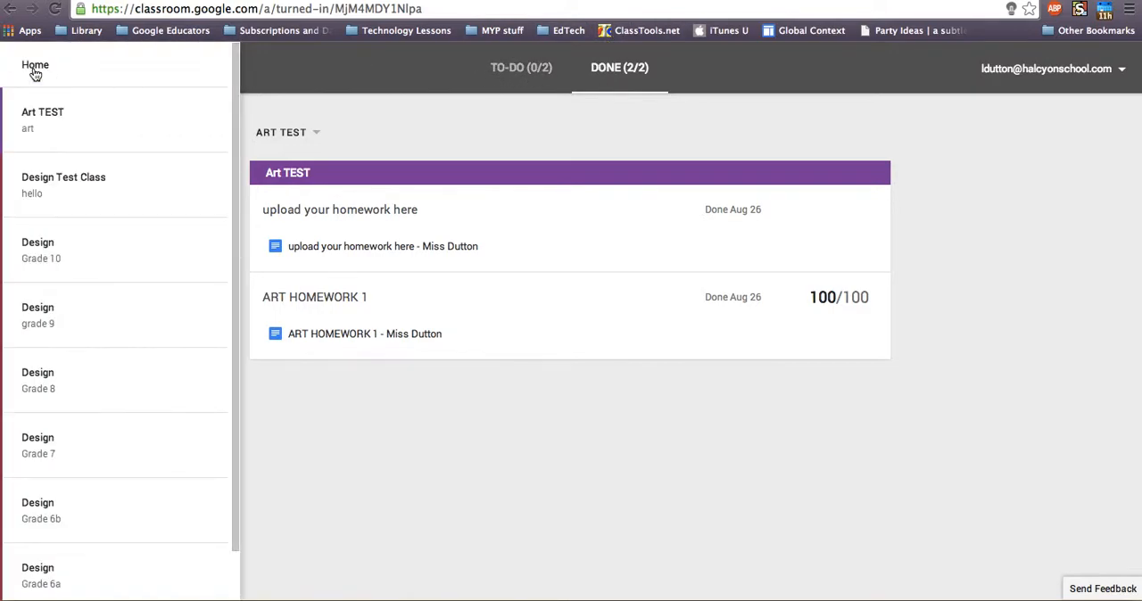
click(34, 73)
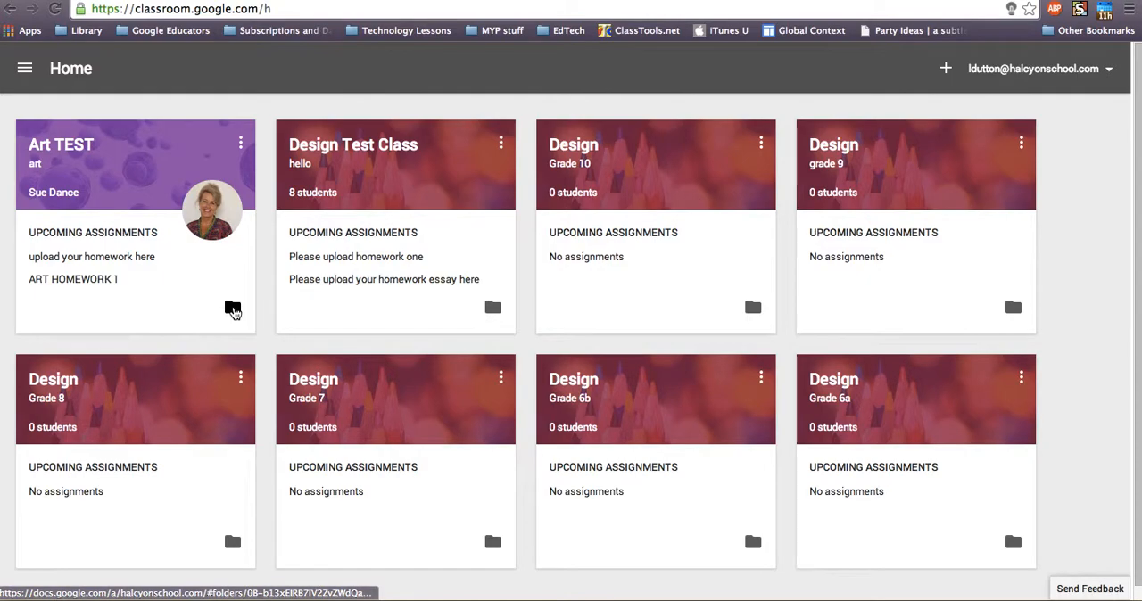
click(232, 309)
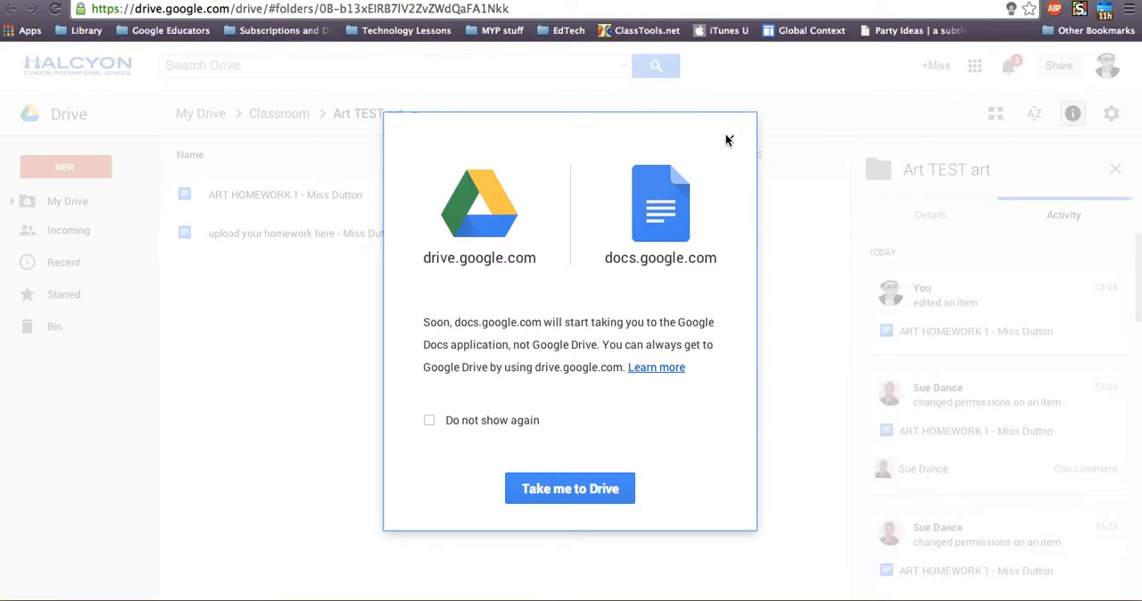
click(729, 140)
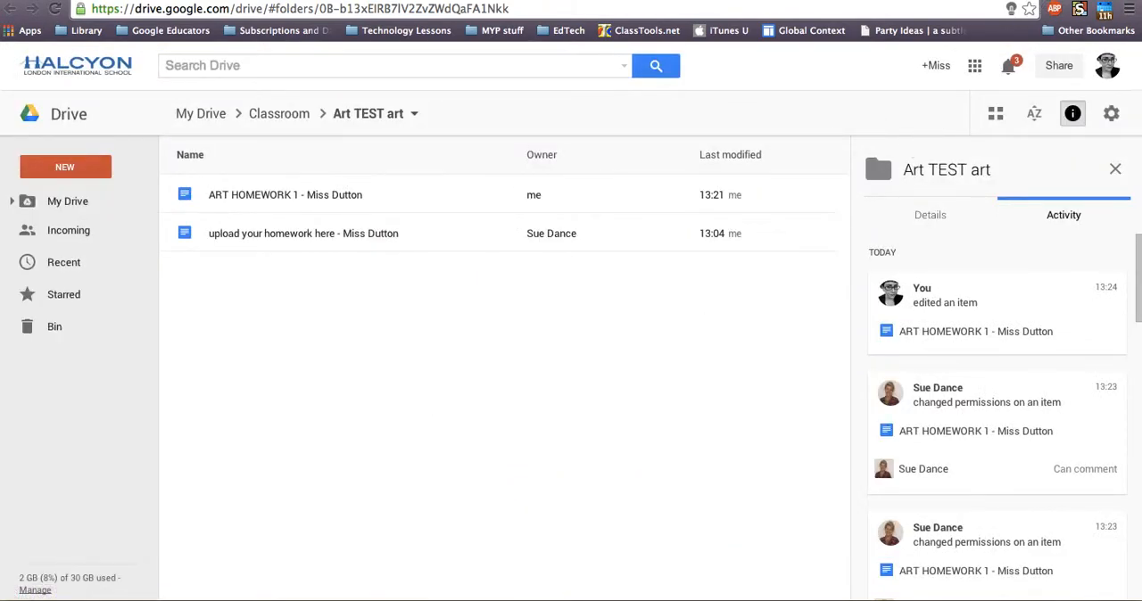
click(1041, 1)
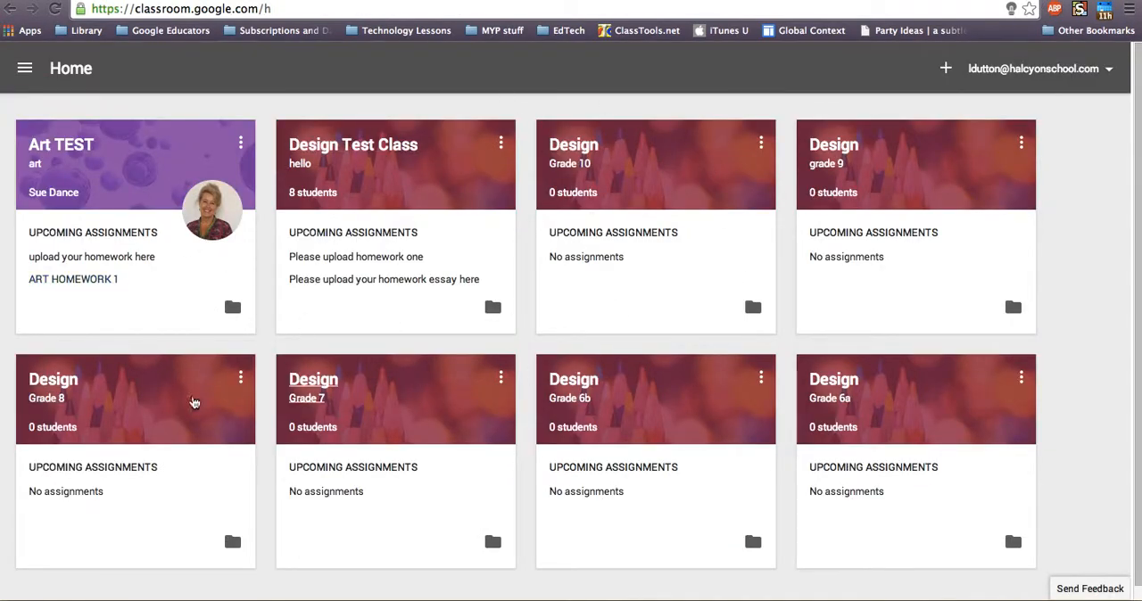